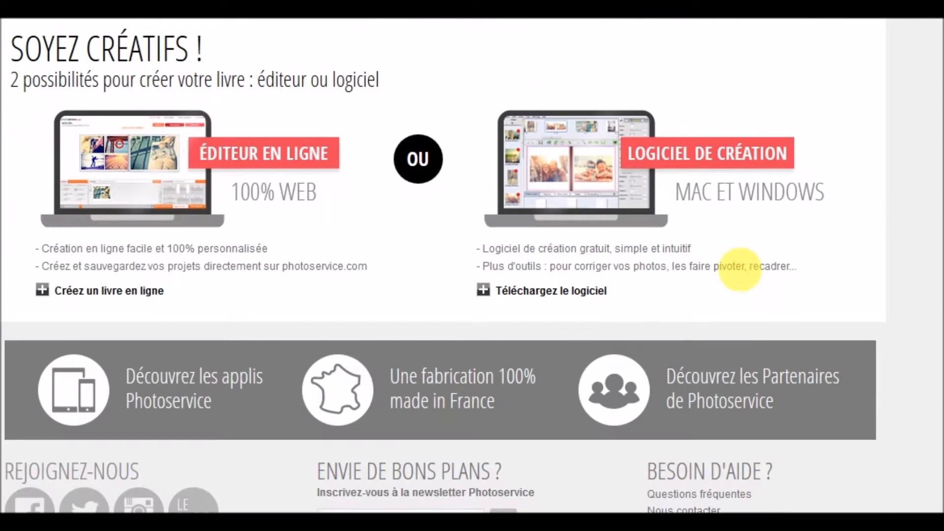
- Download the PC version of the PhotoService Création software from the photoservice.com site
{"action": "left_click", "coordinate": [729, 158]}
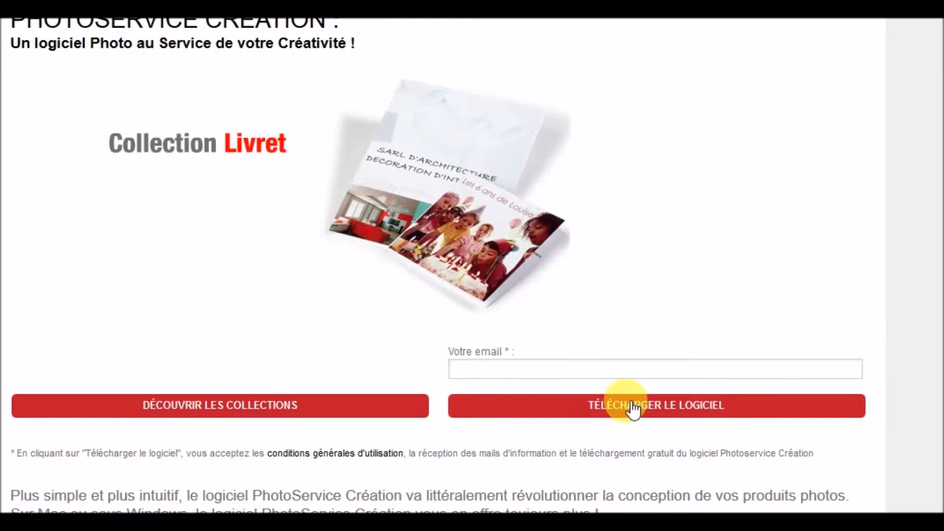
{"action": "left_click", "coordinate": [599, 415]}
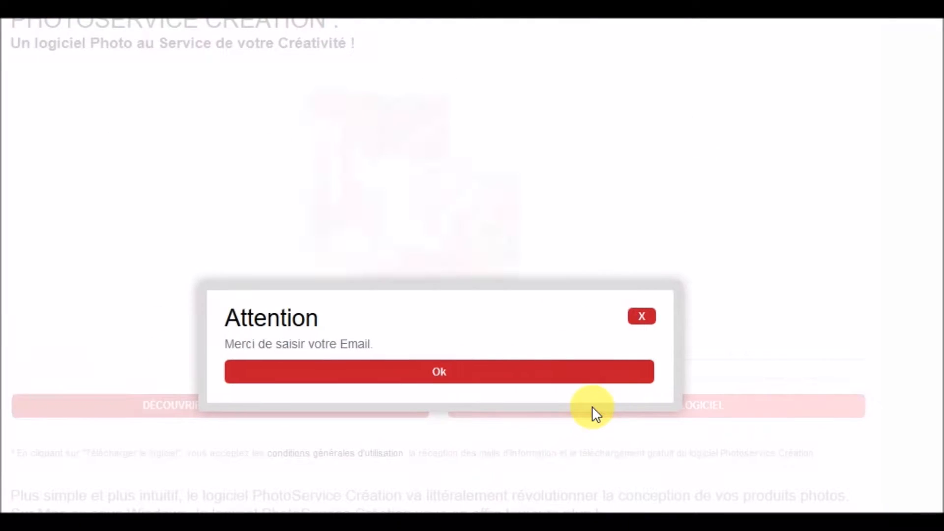
{"action": "left_click", "coordinate": [464, 383]}
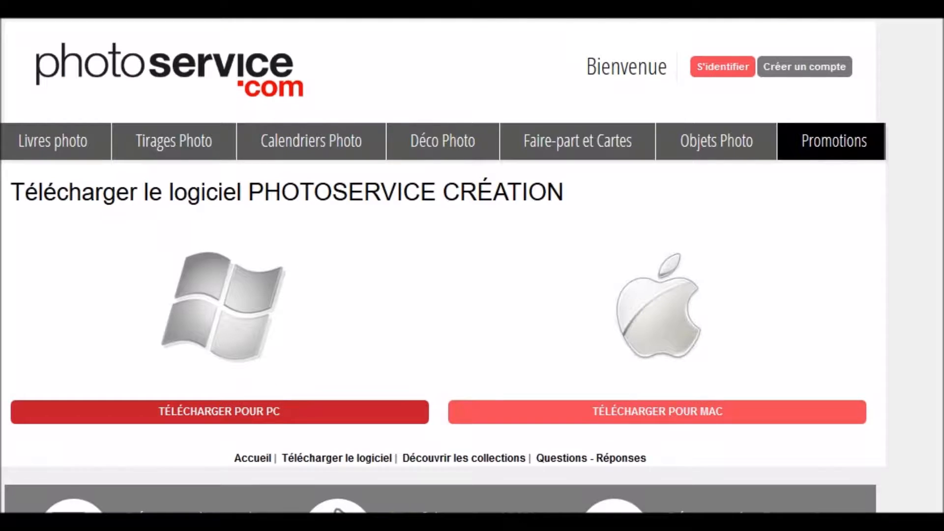
{"action": "left_click", "coordinate": [278, 418]}
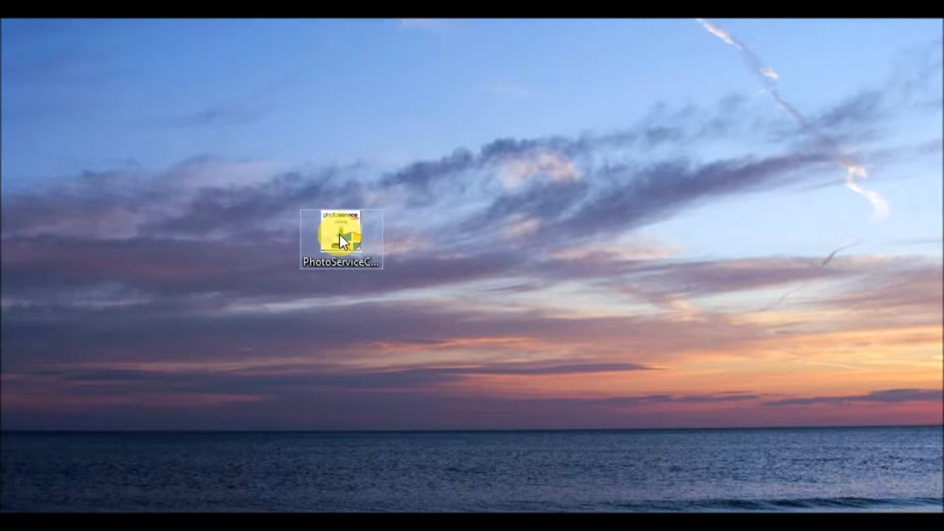
- Launch PhotoService Création and start a new project in the Les Livres Photo category with the Les Livres Paysage product type
{"action": "double_click", "coordinate": [339, 239]}
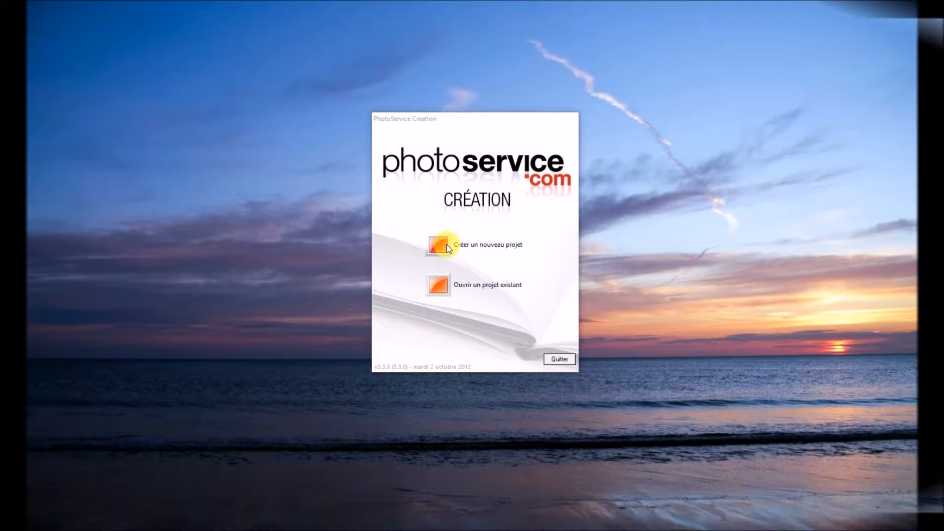
{"action": "left_click", "coordinate": [449, 244]}
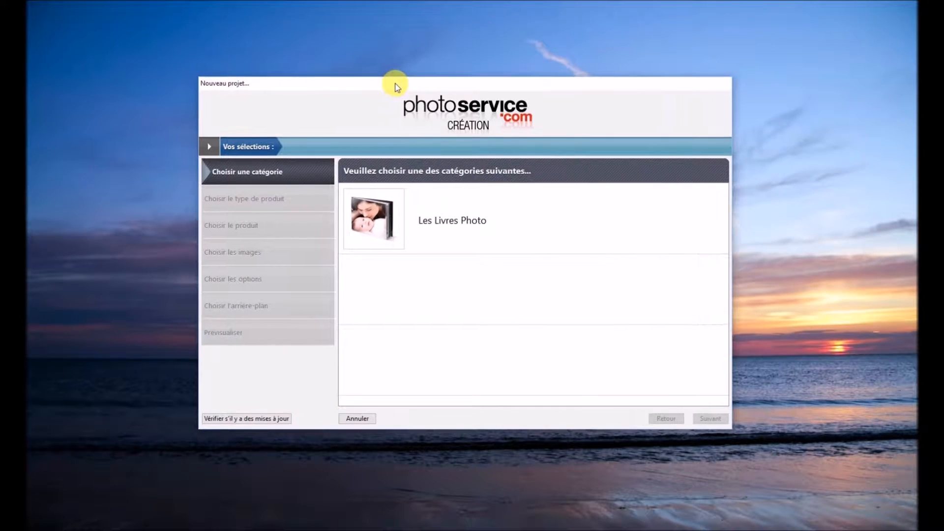
{"action": "left_click", "coordinate": [366, 223]}
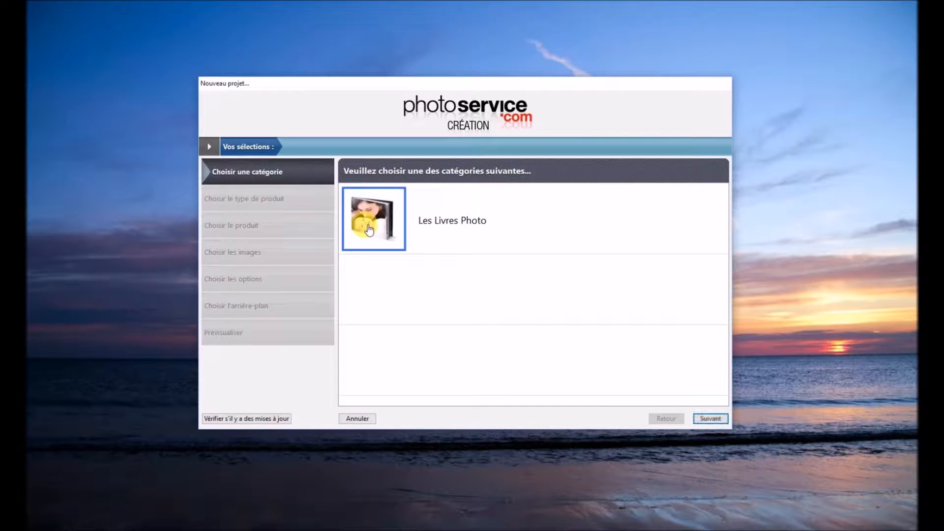
{"action": "left_click", "coordinate": [709, 419]}
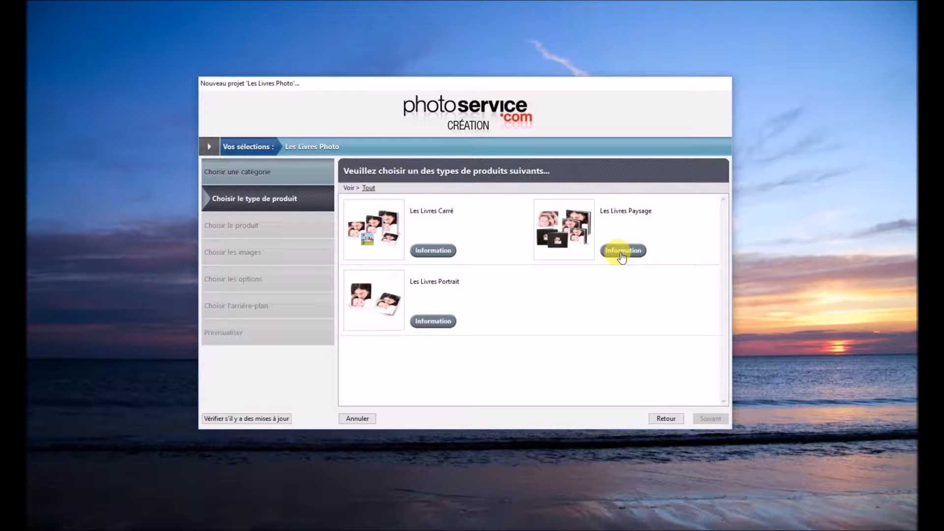
{"action": "left_click", "coordinate": [556, 226]}
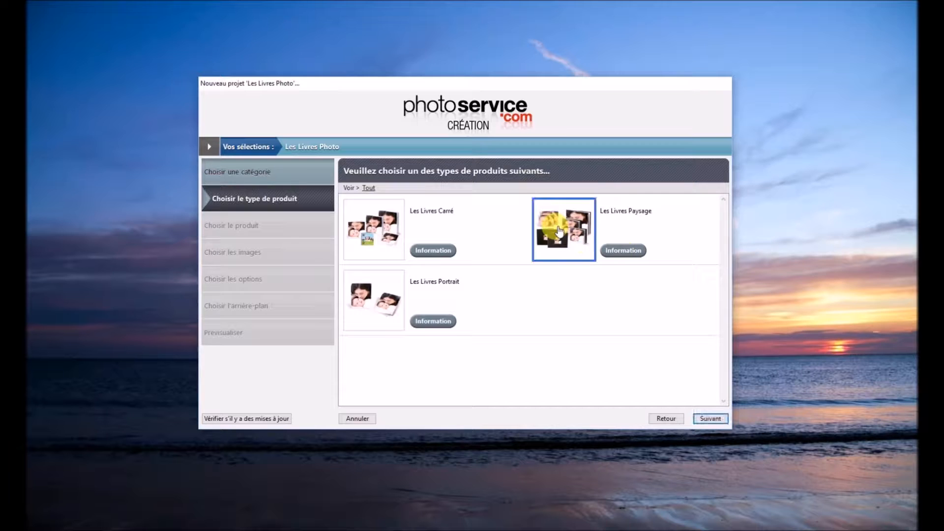
{"action": "left_click", "coordinate": [712, 420]}
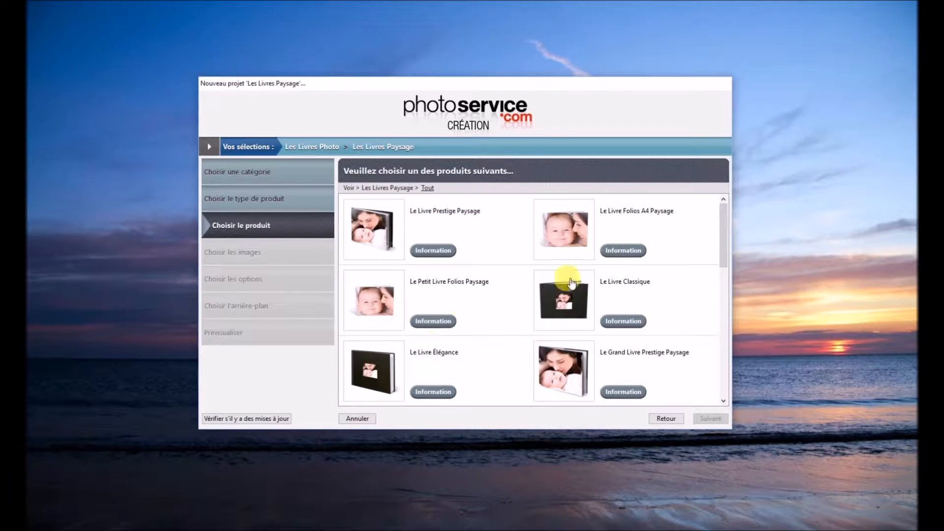
- Read the product information for Le Livre Folios A4 Paysage
{"action": "left_click", "coordinate": [630, 252]}
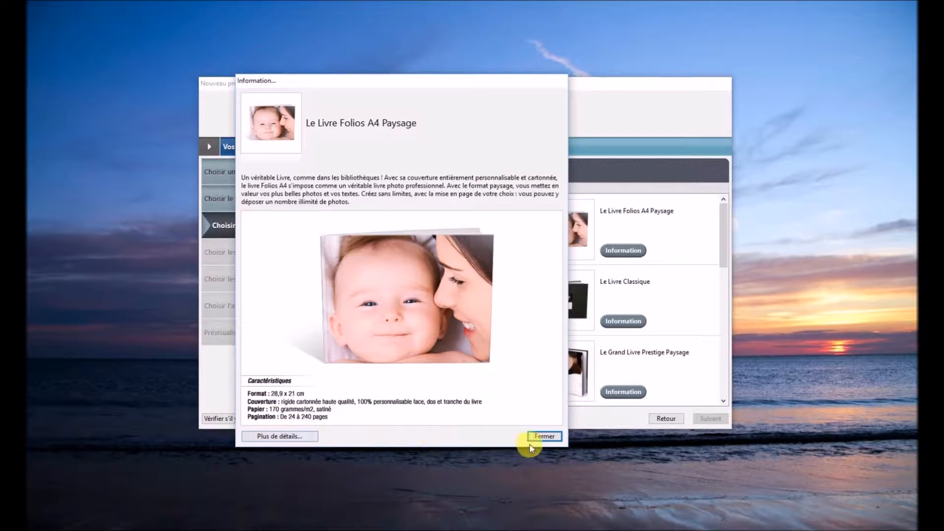
{"action": "left_click", "coordinate": [253, 438]}
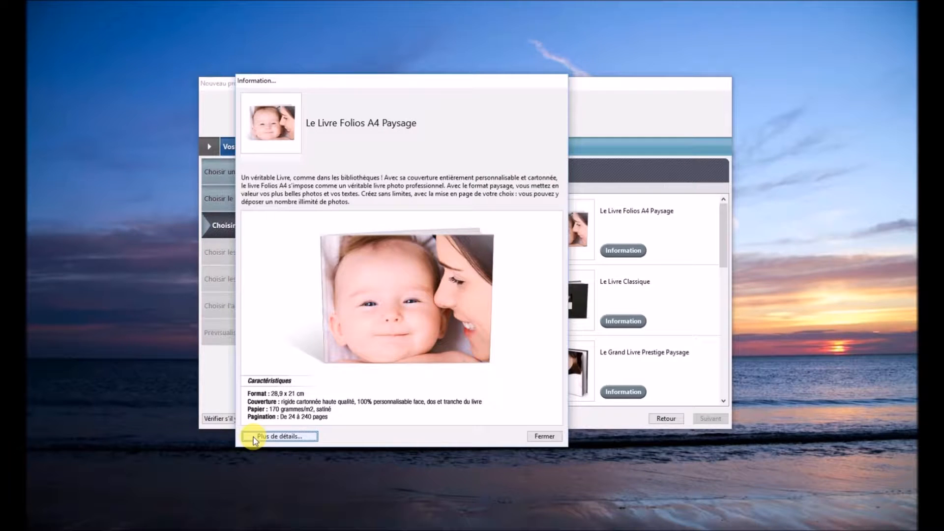
{"action": "left_click", "coordinate": [543, 437]}
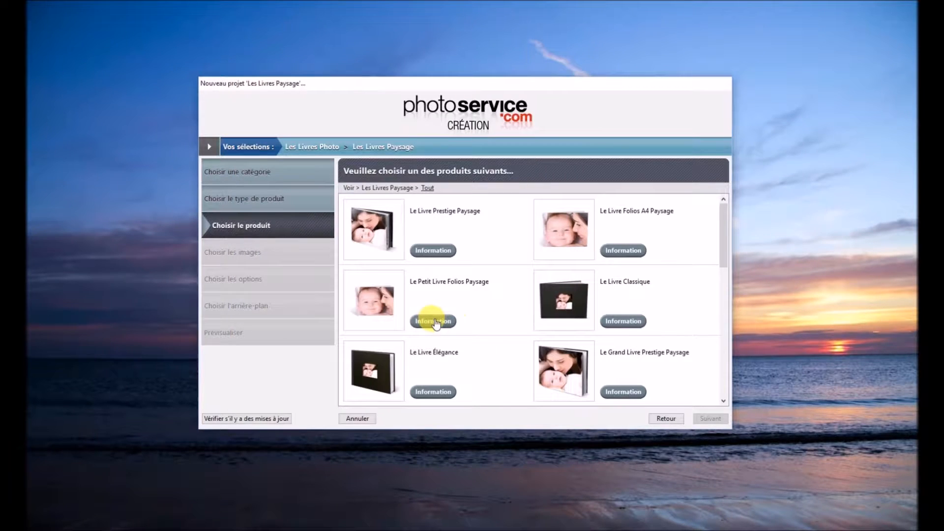
- Choose Le Petit Livre Folios Paysage without using the assistant and create the project under the name ESSAI
{"action": "left_click", "coordinate": [389, 305]}
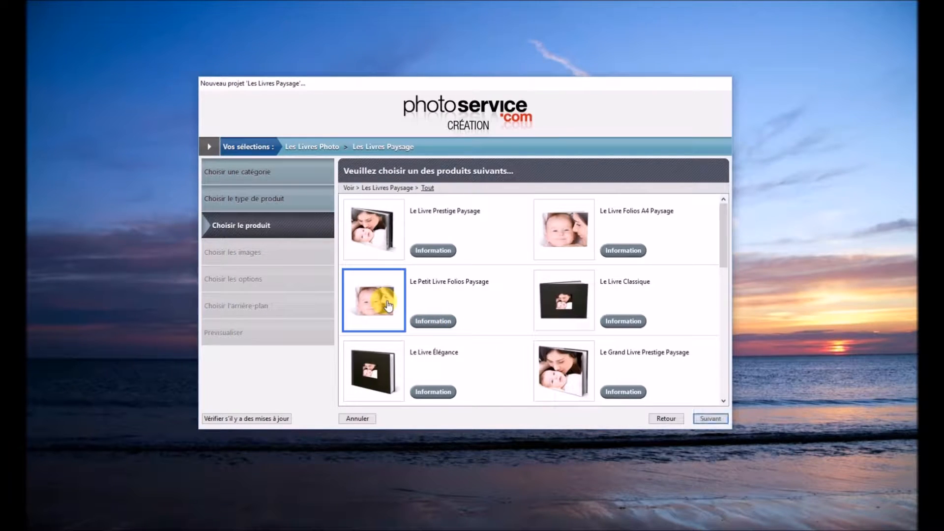
{"action": "left_click", "coordinate": [433, 322]}
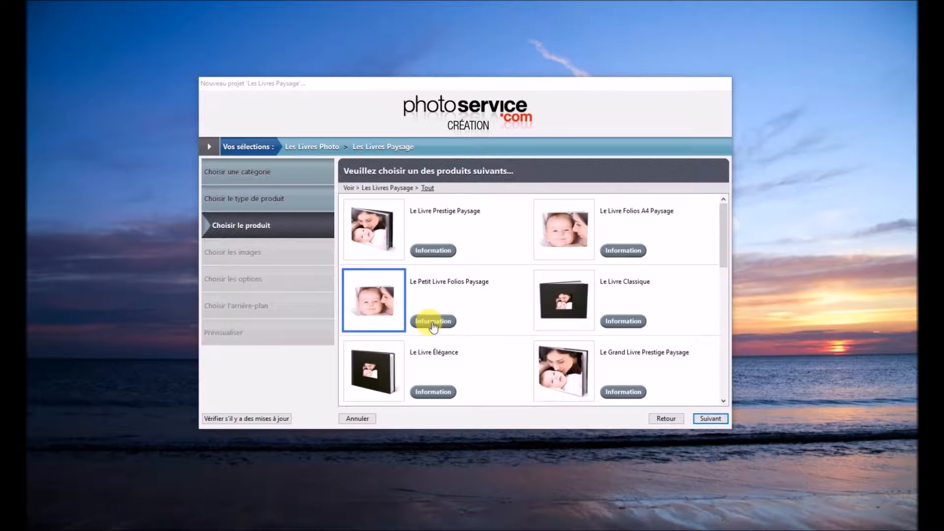
{"action": "left_click", "coordinate": [709, 419]}
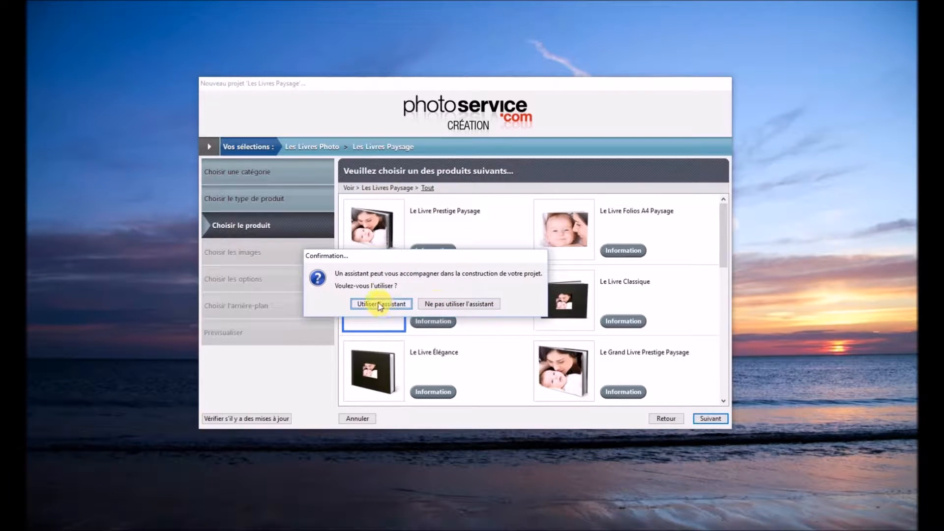
{"action": "left_click", "coordinate": [462, 305]}
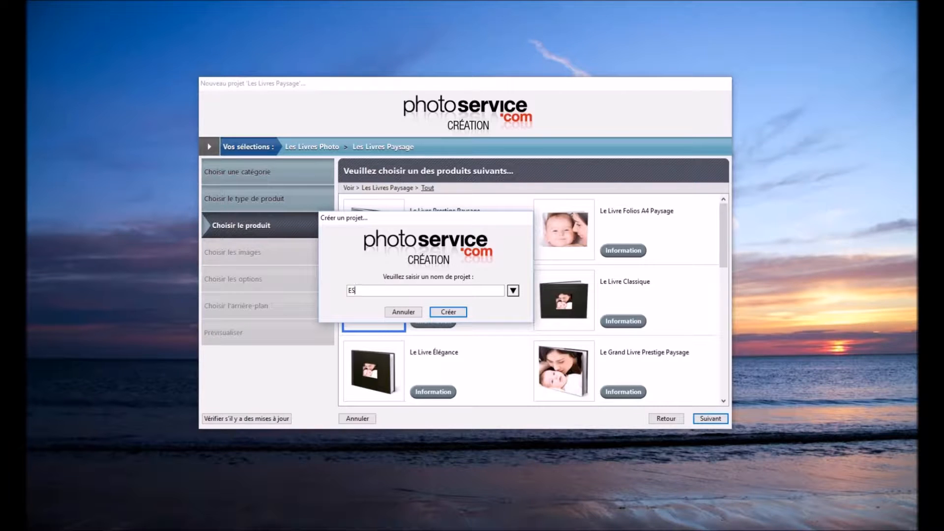
{"action": "left_click", "coordinate": [450, 314]}
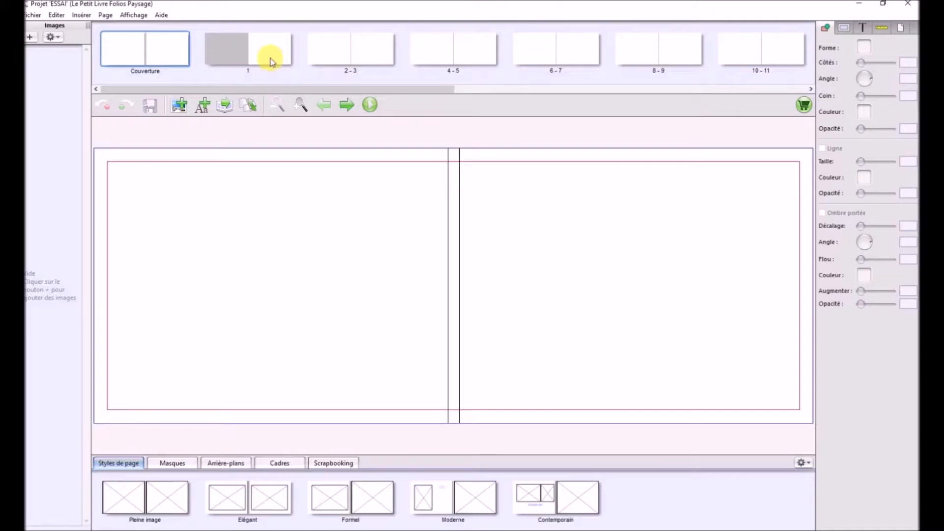
- Add the images from the computer's LIVRE ALBUM folder, inside Images, to the project
{"action": "left_click", "coordinate": [31, 40]}
{"action": "mouse_move", "coordinate": [64, 51]}
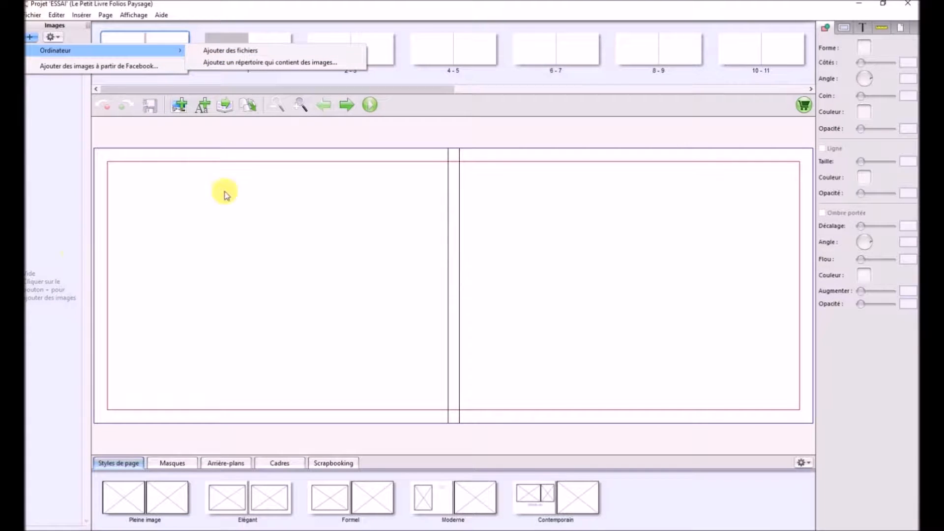
{"action": "left_click", "coordinate": [240, 67]}
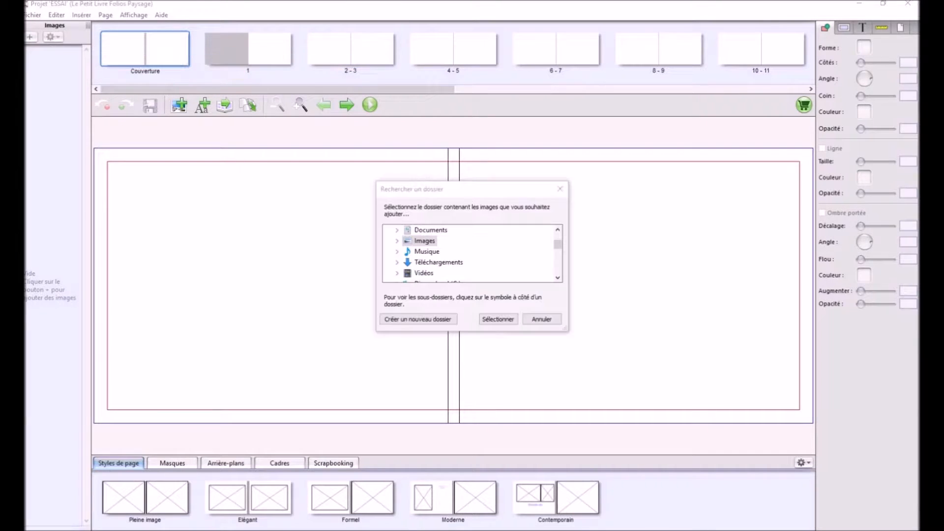
{"action": "left_click", "coordinate": [396, 242]}
{"action": "left_click", "coordinate": [428, 265]}
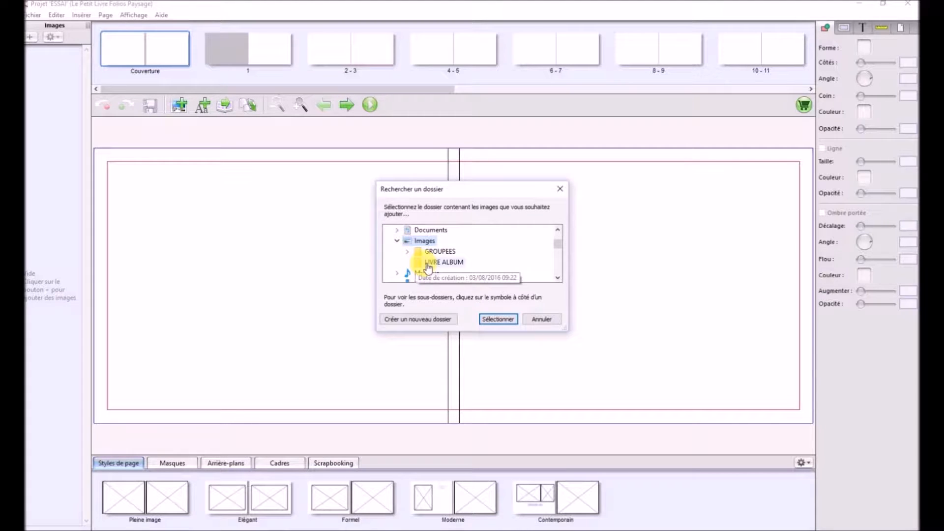
{"action": "left_click", "coordinate": [499, 319]}
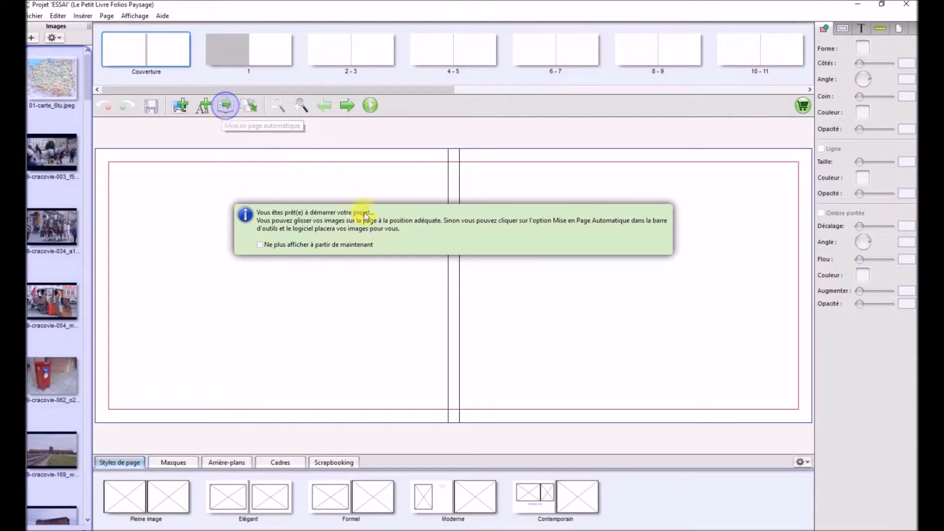
- Apply the Paysage page style to page 1 and place the photo Islande16.jpg in it
{"action": "left_click", "coordinate": [426, 210]}
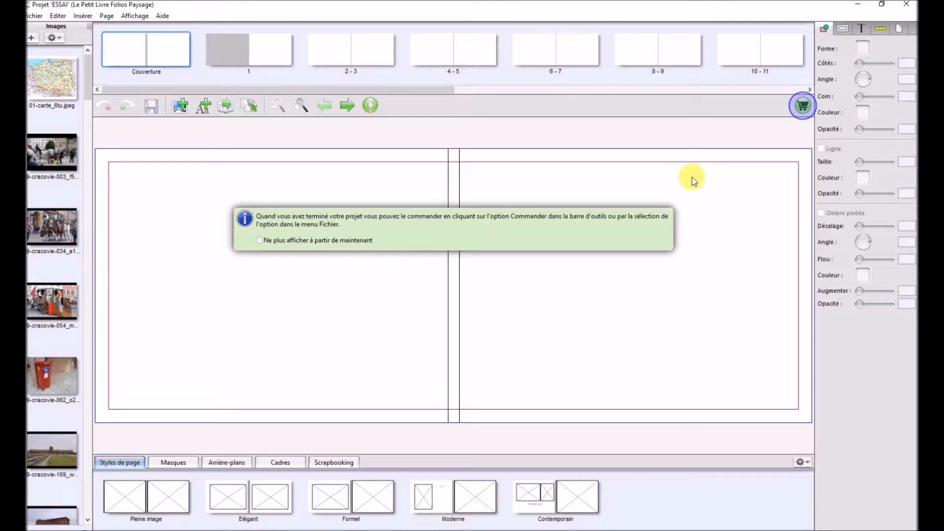
{"action": "left_click", "coordinate": [270, 46]}
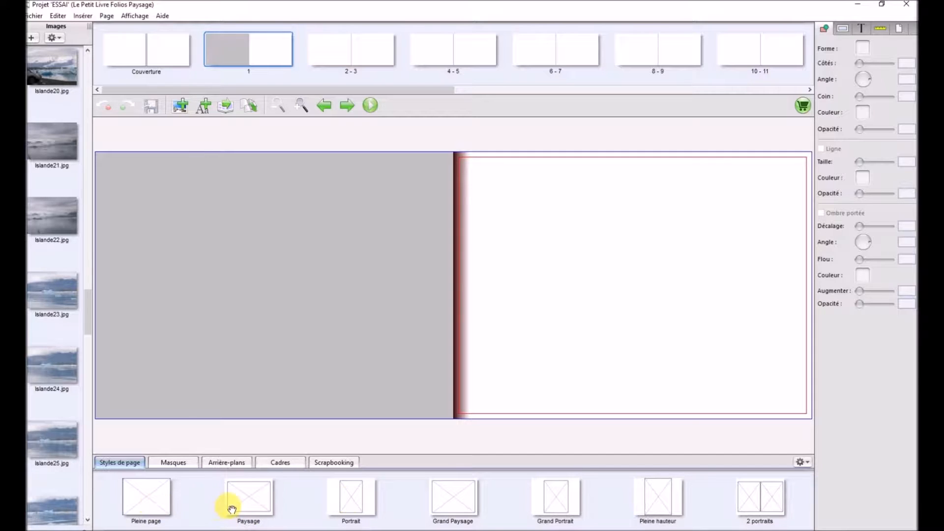
{"action": "left_click_drag", "start_coordinate": [249, 503], "coordinate": [647, 274]}
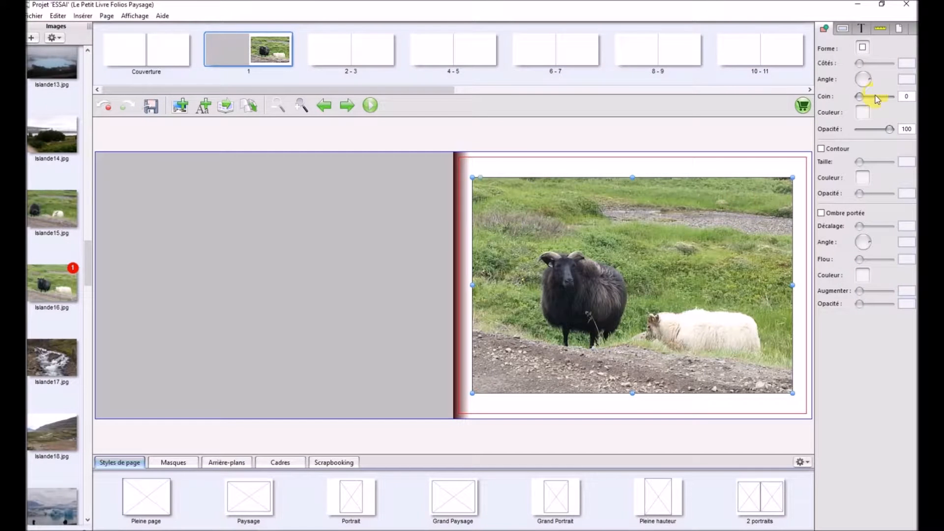
- Round the corners of the page 1 photo to 97 and give it a blue outline
{"action": "left_click_drag", "start_coordinate": [866, 104], "coordinate": [891, 116]}
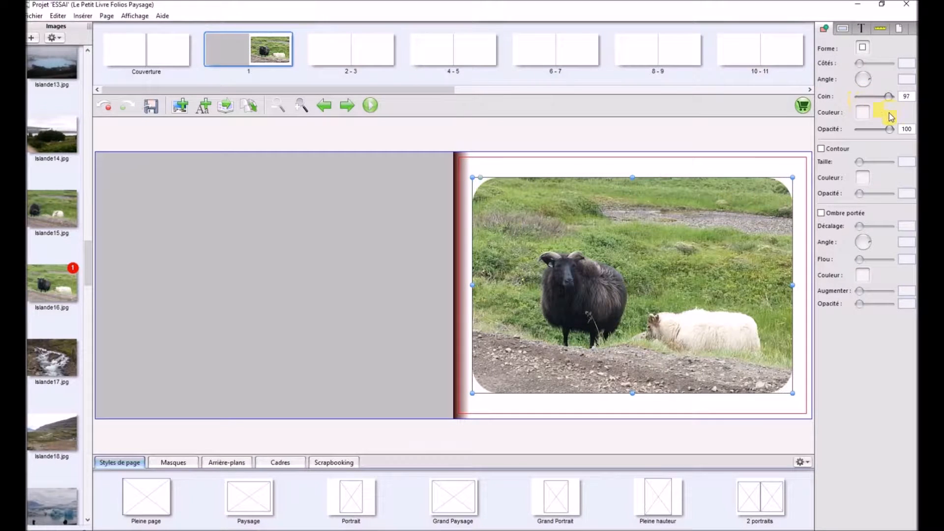
{"action": "left_click", "coordinate": [820, 149]}
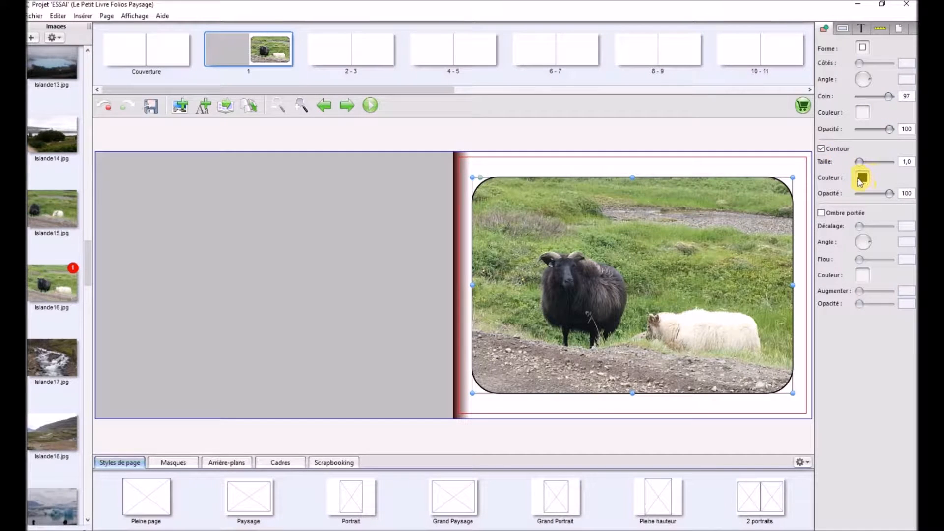
{"action": "left_click", "coordinate": [863, 179]}
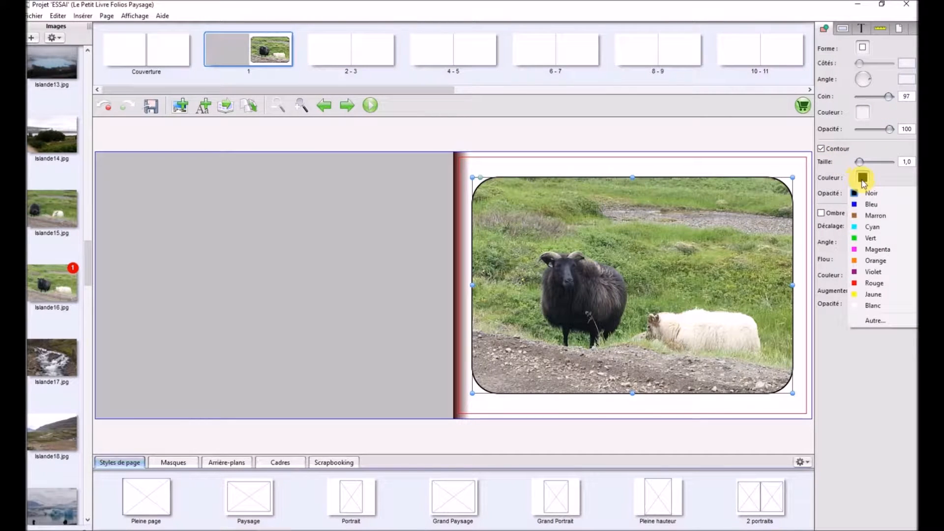
{"action": "left_click", "coordinate": [873, 211]}
- Try a green drop shadow on the page 1 photo with an offset of 13 and an angle of 38, and turn it off
{"action": "left_click", "coordinate": [821, 212]}
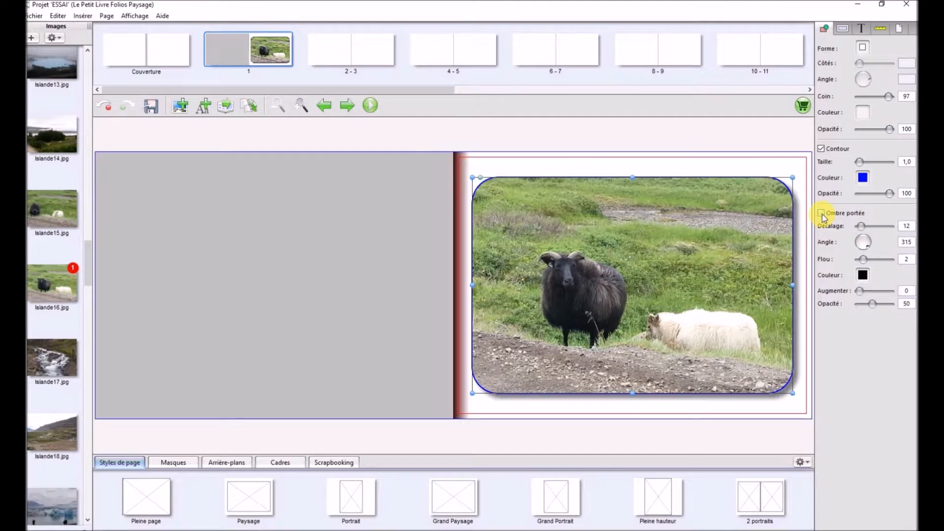
{"action": "left_click", "coordinate": [860, 228]}
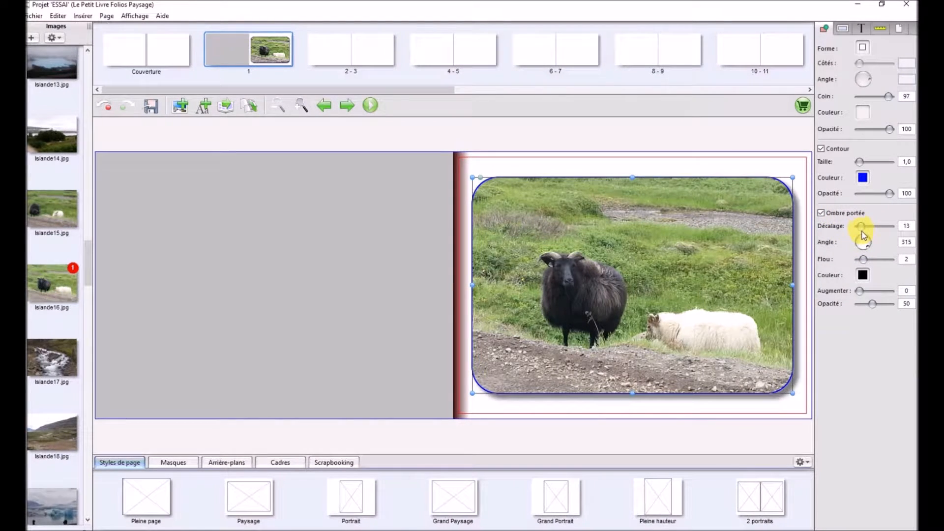
{"action": "left_click_drag", "start_coordinate": [869, 246], "coordinate": [877, 232]}
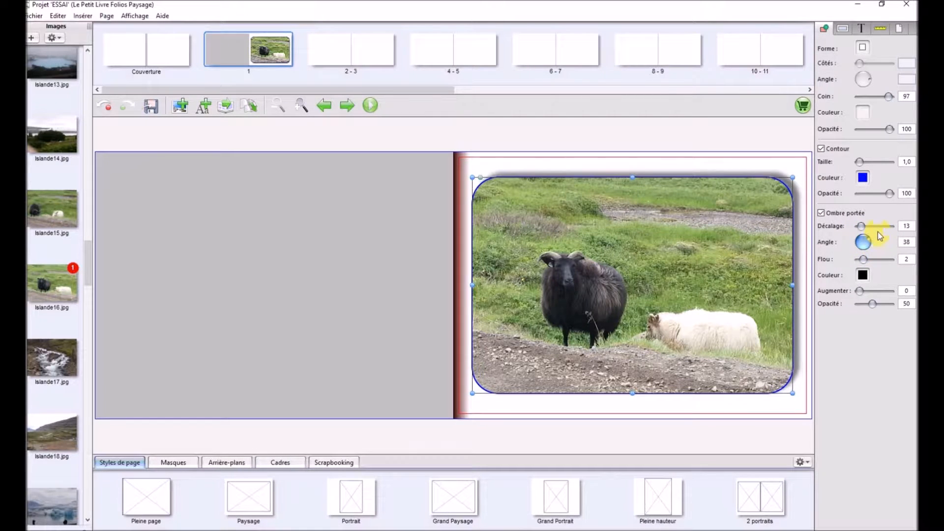
{"action": "left_click", "coordinate": [863, 275]}
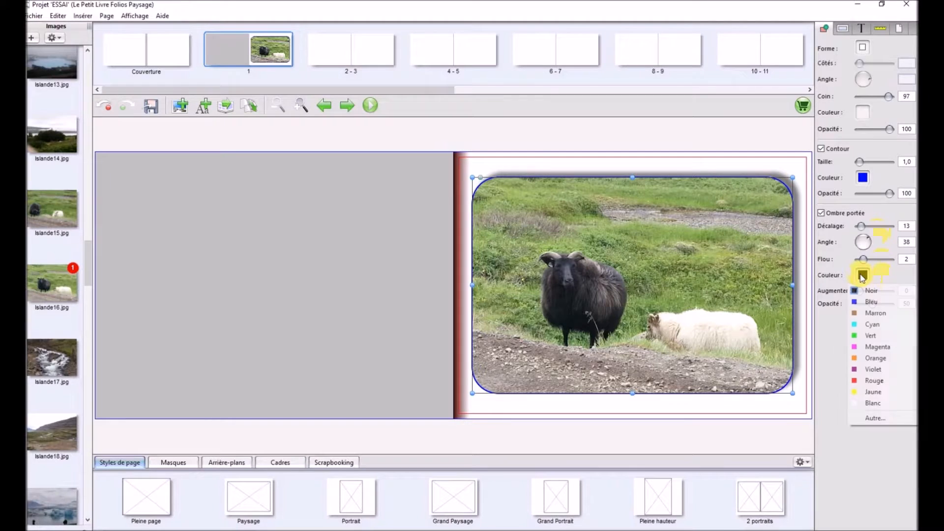
{"action": "left_click", "coordinate": [857, 336]}
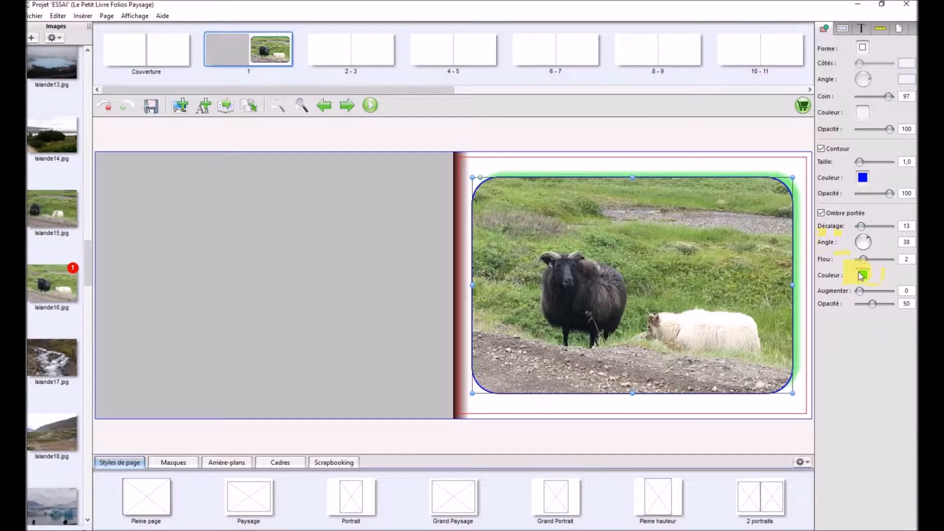
{"action": "left_click", "coordinate": [821, 214]}
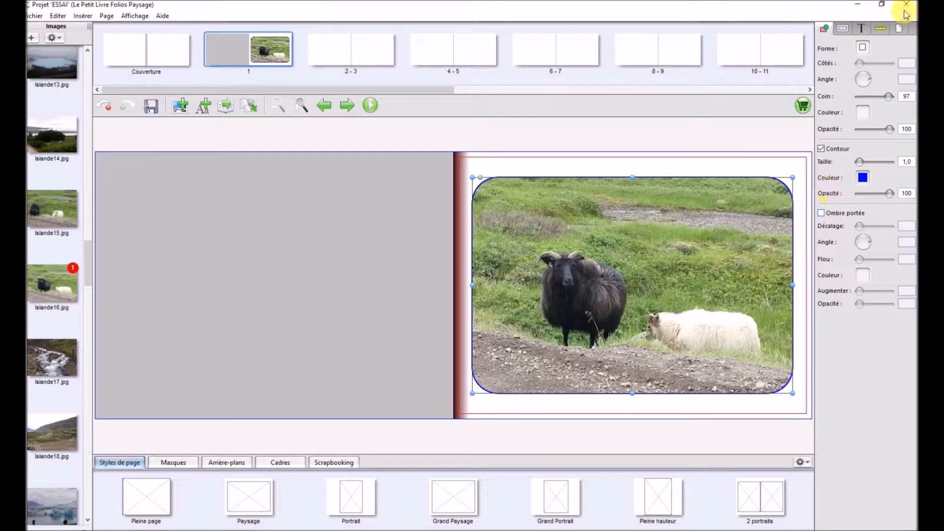
- Try blue, green and black as the background colour of the right page
{"action": "left_click", "coordinate": [901, 30]}
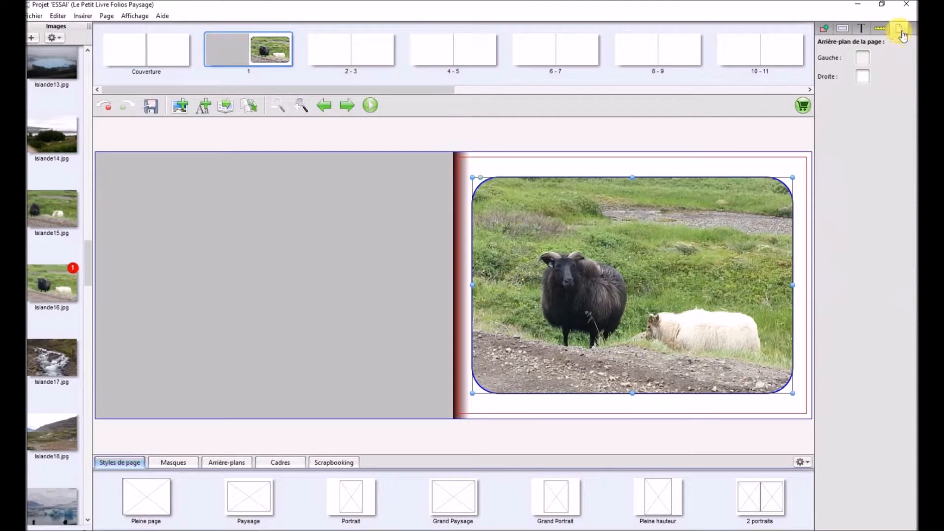
{"action": "left_click", "coordinate": [864, 81]}
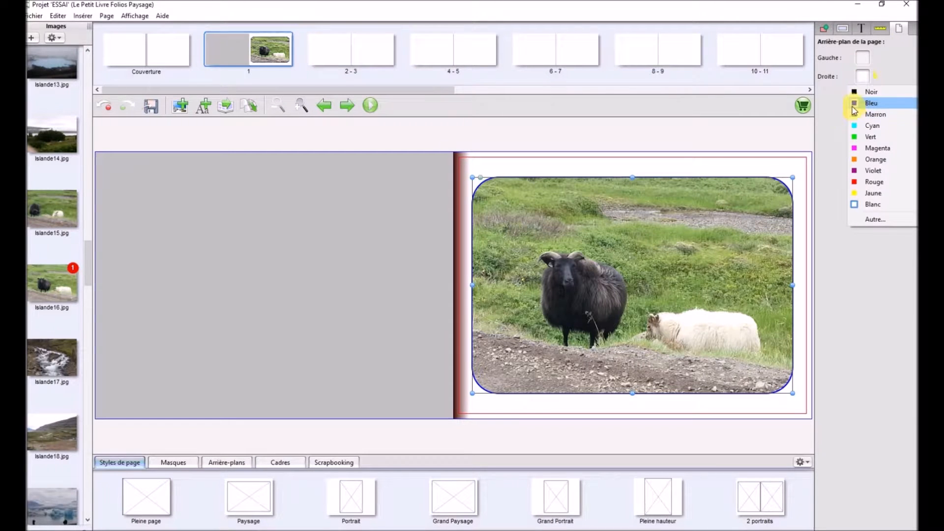
{"action": "left_click", "coordinate": [853, 102]}
{"action": "left_click", "coordinate": [863, 76]}
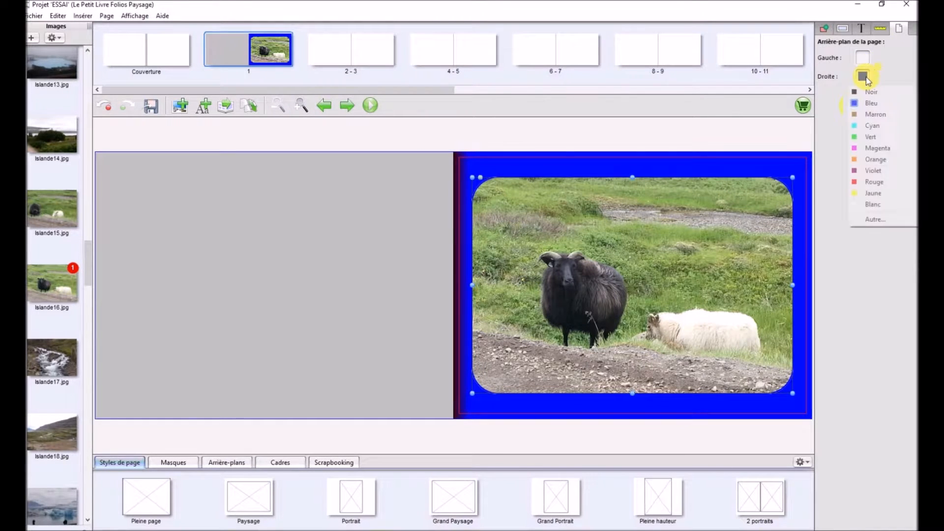
{"action": "left_click", "coordinate": [857, 138]}
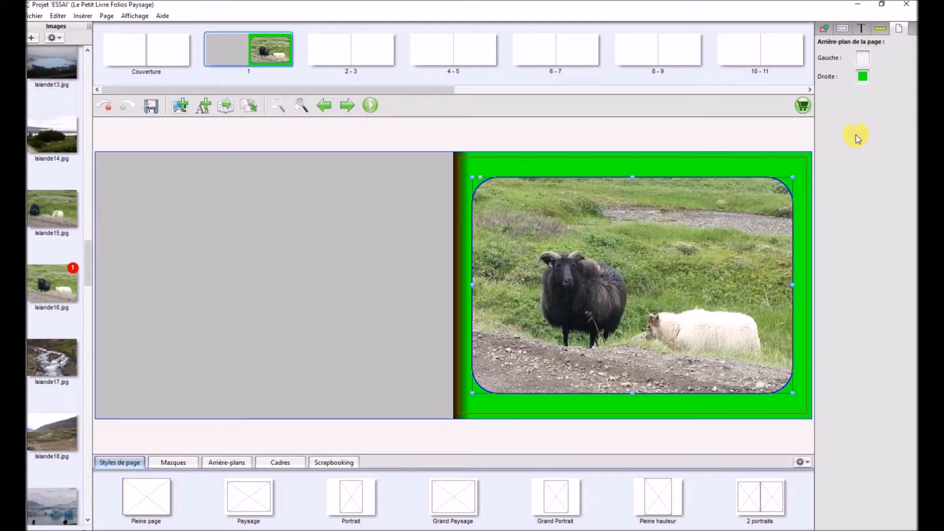
{"action": "left_click", "coordinate": [861, 78]}
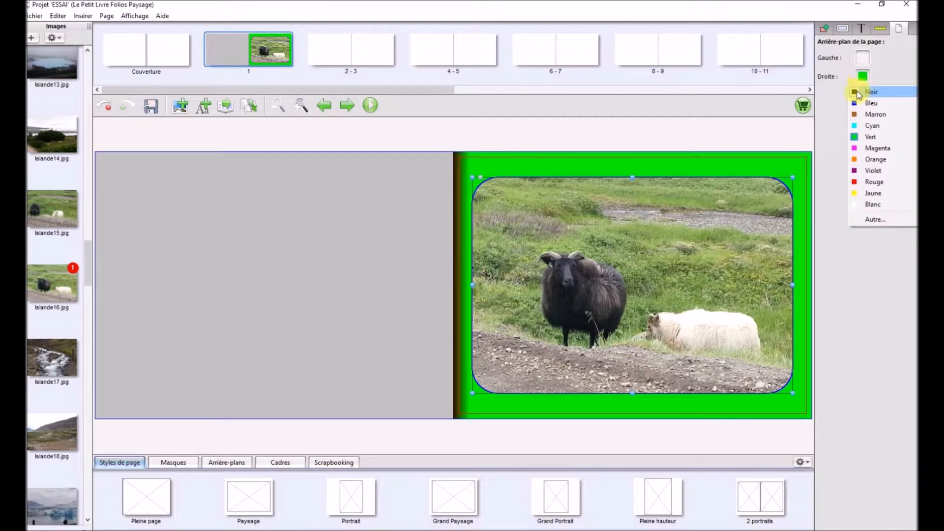
{"action": "left_click", "coordinate": [858, 90]}
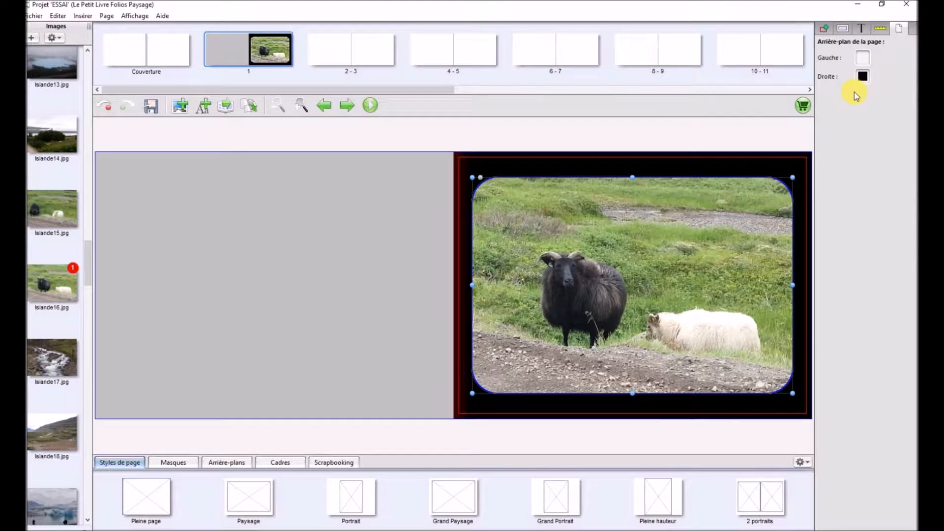
- Delete the photo from page 1 and set the right page's background to white
{"action": "key", "text": "Delete"}
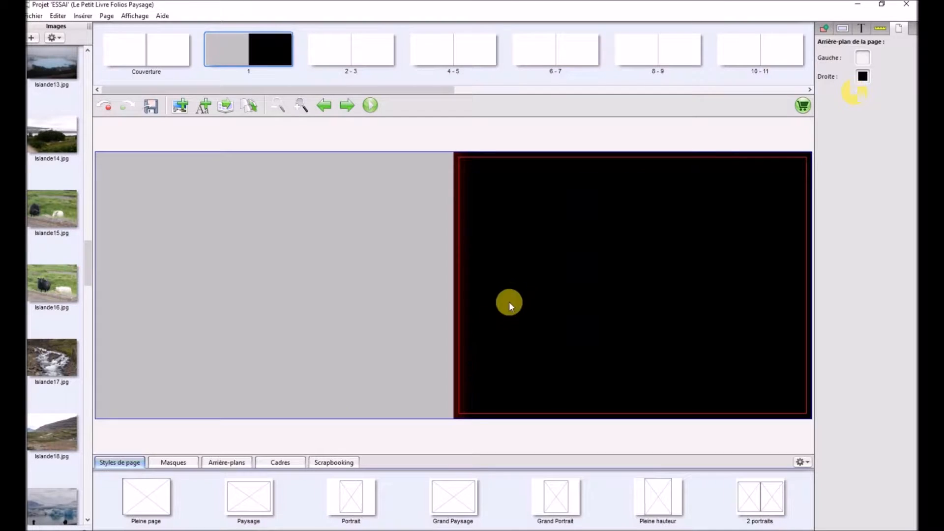
{"action": "left_click_drag", "start_coordinate": [143, 499], "coordinate": [196, 528]}
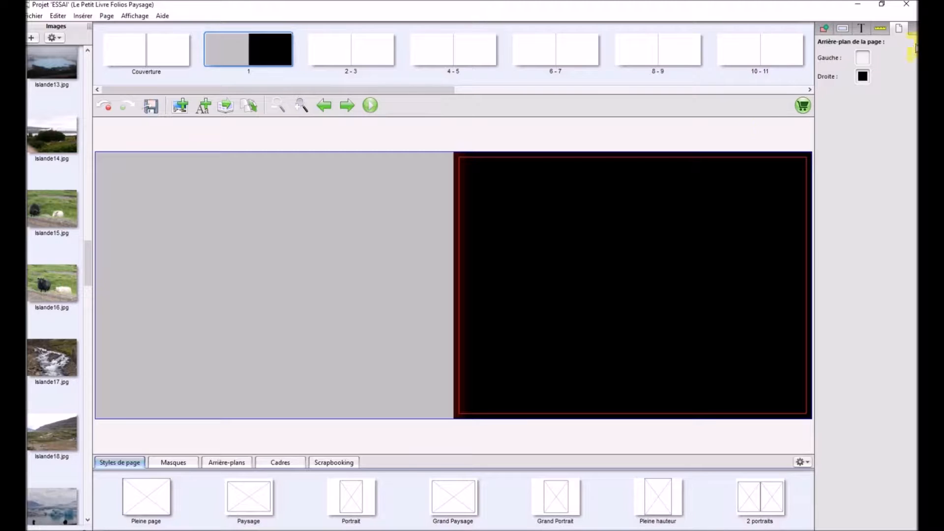
{"action": "left_click", "coordinate": [863, 78]}
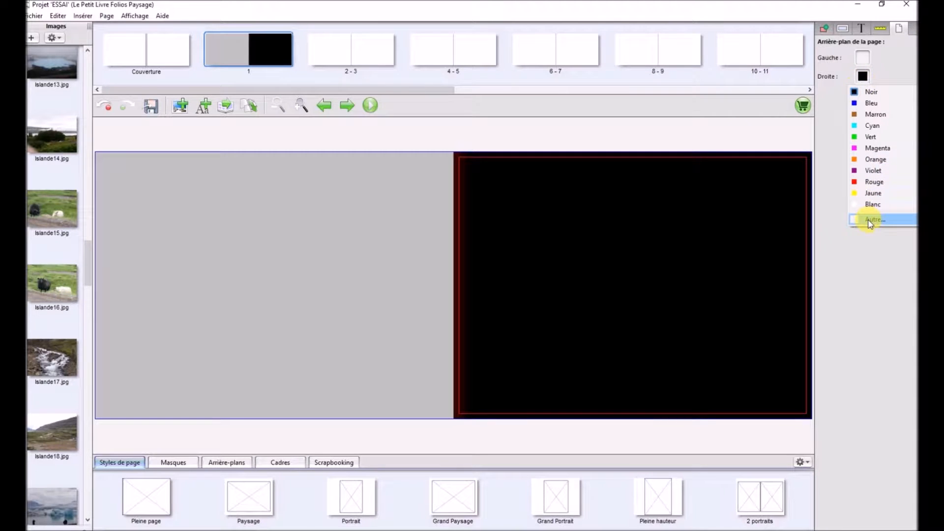
{"action": "left_click", "coordinate": [870, 204]}
- Place Islande16.jpg, the red Cracovie mailbox photo and viet-0093_r0a.jpeg freely on page 1, spaced apart from each other
{"action": "left_click_drag", "start_coordinate": [52, 283], "coordinate": [532, 209]}
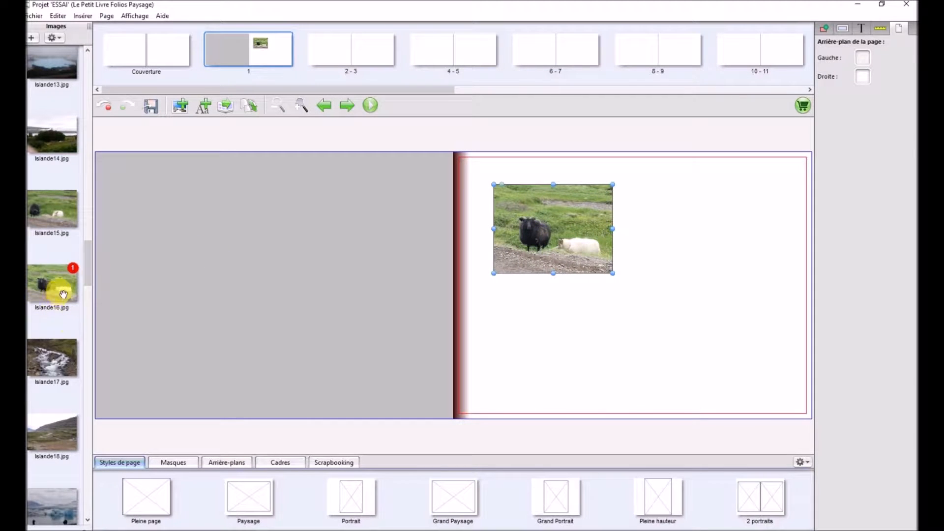
{"action": "scroll", "coordinate": [42, 221], "scroll_direction": "up", "scroll_amount": 10}
{"action": "scroll", "coordinate": [45, 147], "scroll_direction": "up", "scroll_amount": 10}
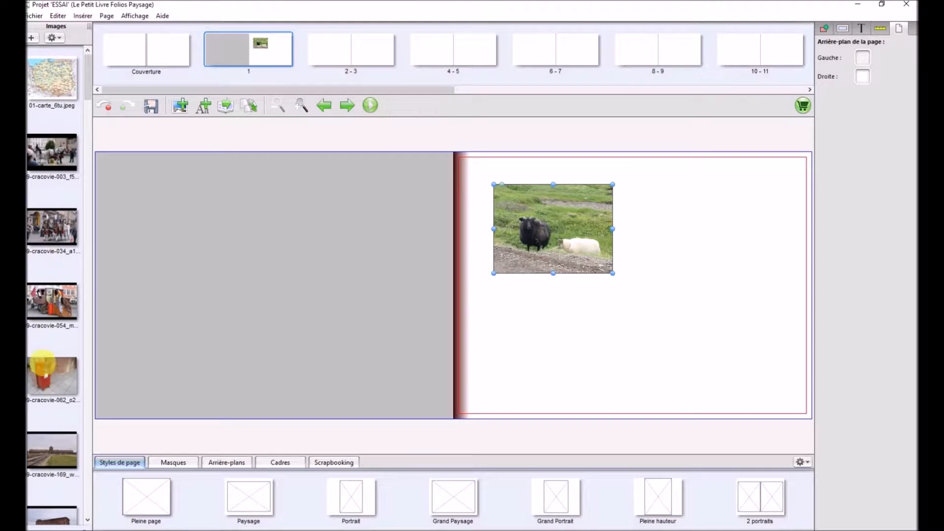
{"action": "left_click_drag", "start_coordinate": [46, 376], "coordinate": [716, 285]}
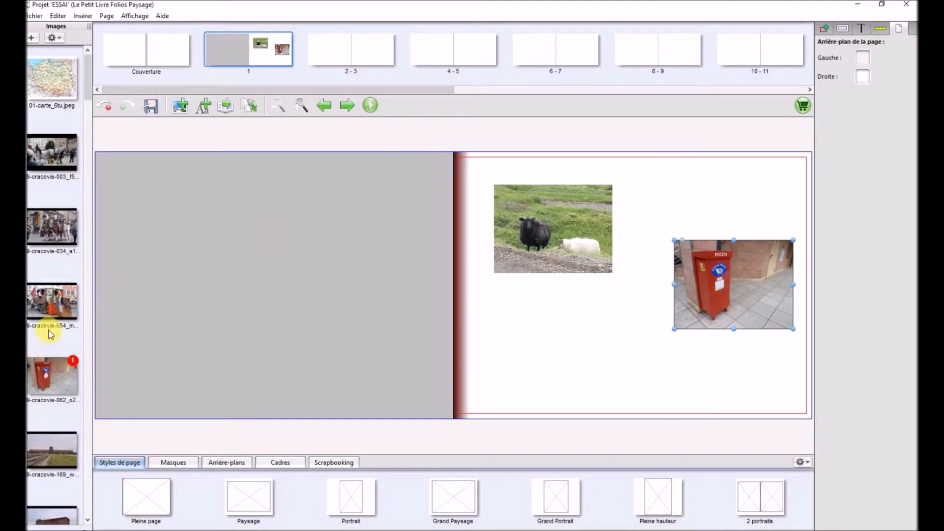
{"action": "scroll", "coordinate": [52, 335], "scroll_direction": "down", "scroll_amount": 8}
{"action": "scroll", "coordinate": [54, 343], "scroll_direction": "down", "scroll_amount": 10}
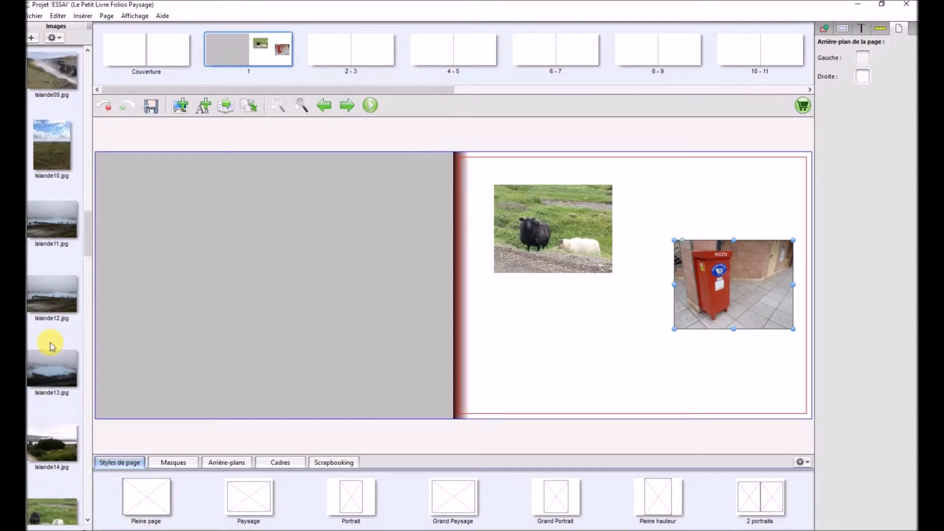
{"action": "scroll", "coordinate": [52, 350], "scroll_direction": "down", "scroll_amount": 5}
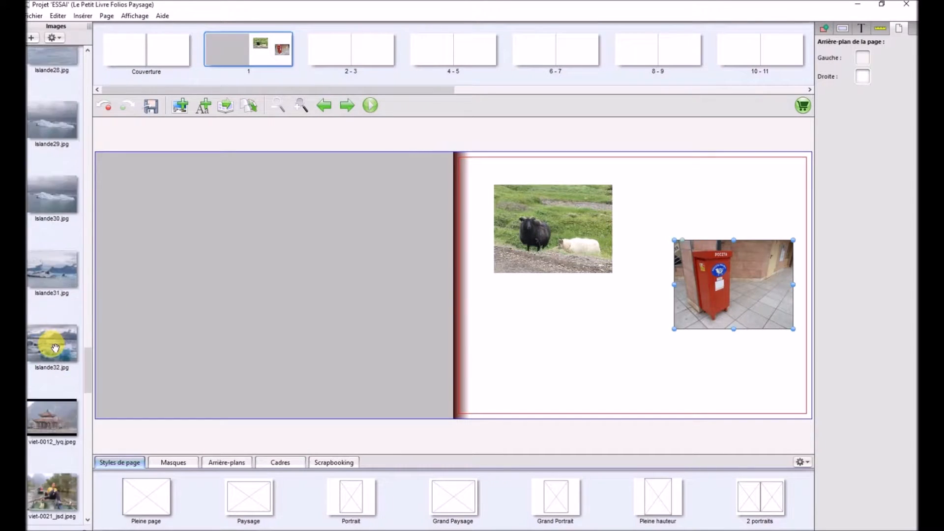
{"action": "left_click_drag", "start_coordinate": [49, 368], "coordinate": [580, 345]}
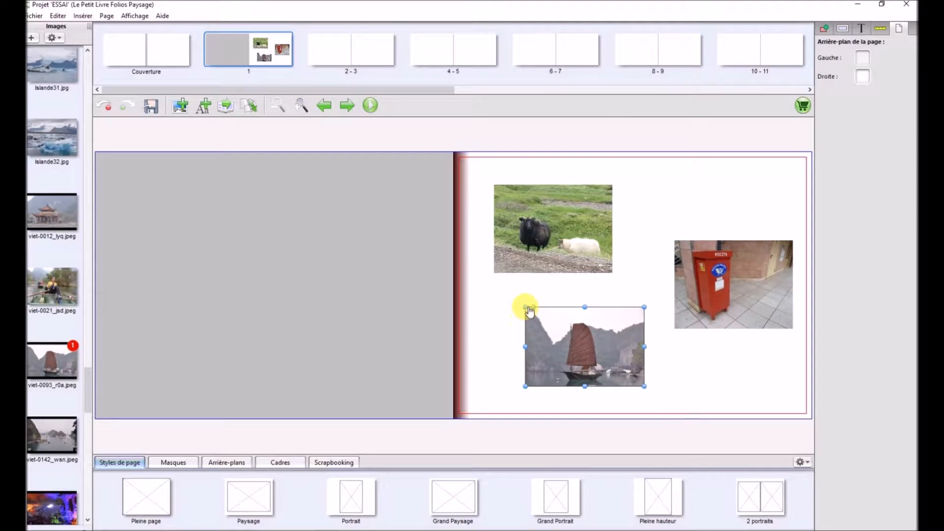
- Enlarge the sailboat photo towards its upper-left corner and the sheep photo towards its upper-right corner
{"action": "left_click_drag", "start_coordinate": [528, 310], "coordinate": [502, 288]}
{"action": "left_click", "coordinate": [532, 212]}
{"action": "left_click_drag", "start_coordinate": [612, 184], "coordinate": [662, 177]}
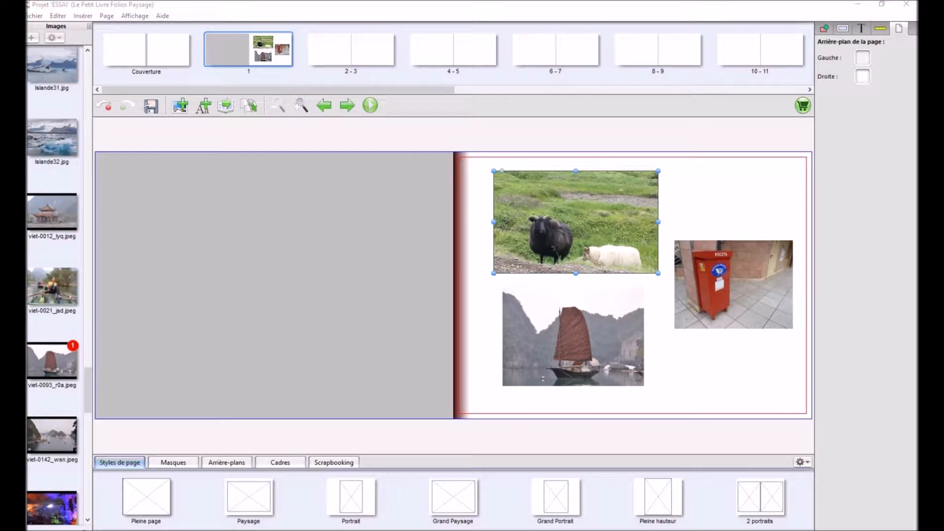
- Reframe the sheep photo by lowering its crop area to include more of the gravel foreground
{"action": "left_click_drag", "start_coordinate": [27, 101], "coordinate": [474, 93]}
{"action": "left_click_drag", "start_coordinate": [480, 191], "coordinate": [488, 221]}
{"action": "left_click", "coordinate": [540, 437]}
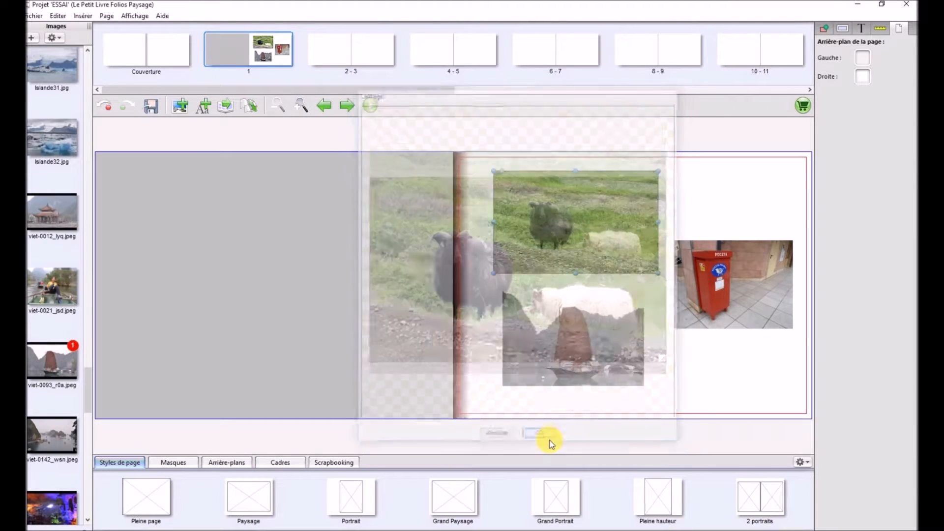
- Narrow the mailbox photo to a portrait format, recentre the mailbox in the crop, and enlarge and reposition the photo
{"action": "left_click", "coordinate": [742, 283]}
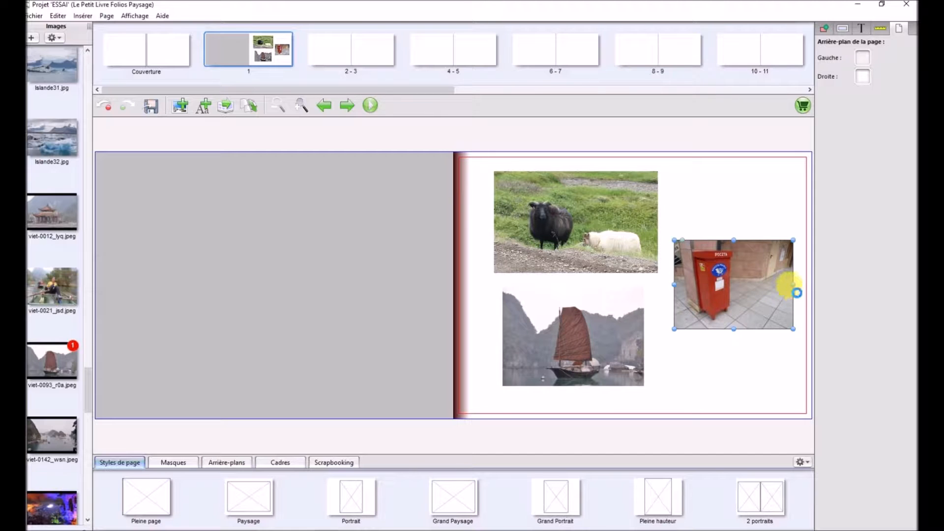
{"action": "left_click_drag", "start_coordinate": [797, 289], "coordinate": [750, 295]}
{"action": "left_click_drag", "start_coordinate": [691, 305], "coordinate": [712, 305]}
{"action": "left_click_drag", "start_coordinate": [707, 244], "coordinate": [685, 227]}
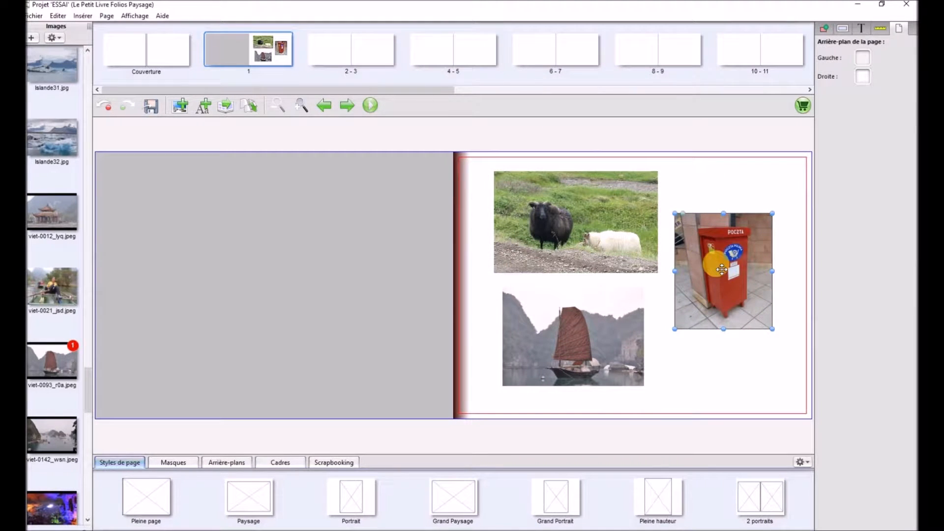
{"action": "left_click_drag", "start_coordinate": [720, 270], "coordinate": [693, 296]}
- Tilt the mailbox photo clockwise and the sailboat and sheep photos counter-clockwise
{"action": "left_click_drag", "start_coordinate": [685, 231], "coordinate": [692, 211]}
{"action": "left_click", "coordinate": [552, 323]}
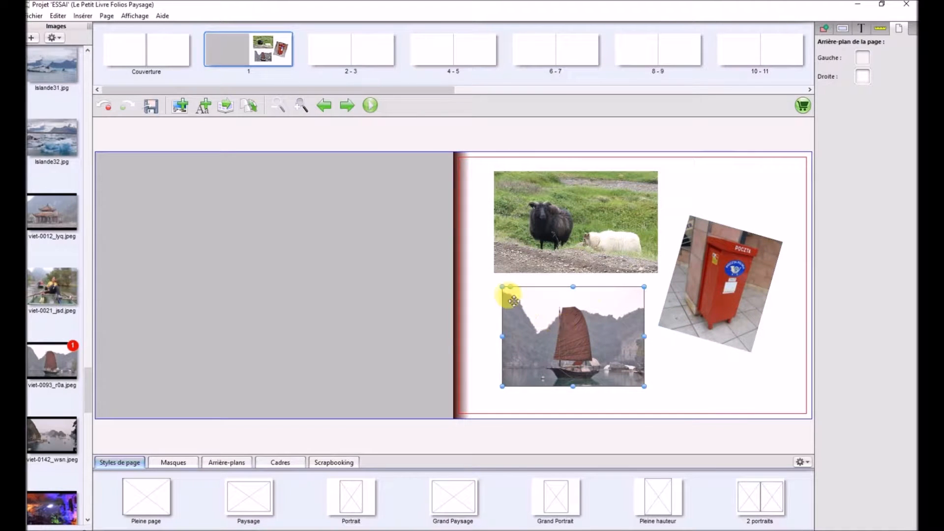
{"action": "left_click_drag", "start_coordinate": [516, 291], "coordinate": [504, 308]}
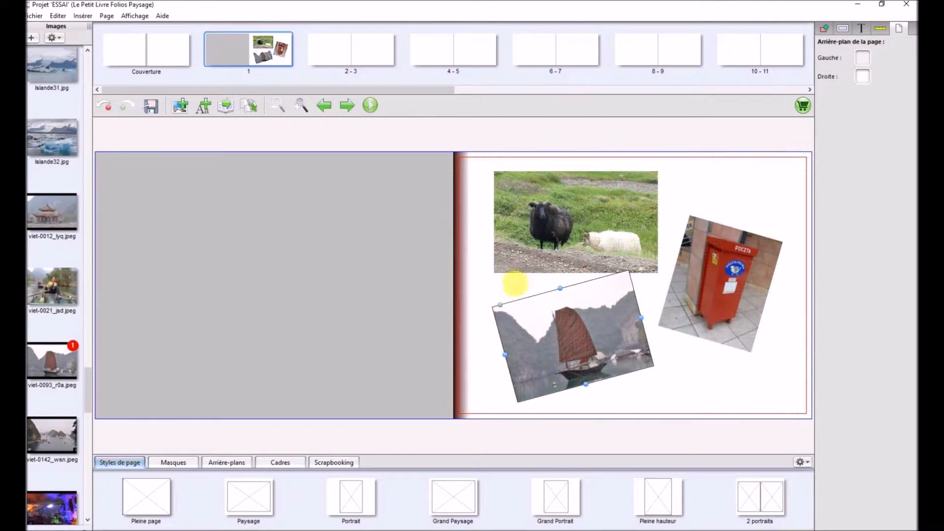
{"action": "left_click", "coordinate": [507, 206]}
{"action": "left_click_drag", "start_coordinate": [507, 177], "coordinate": [582, 216]}
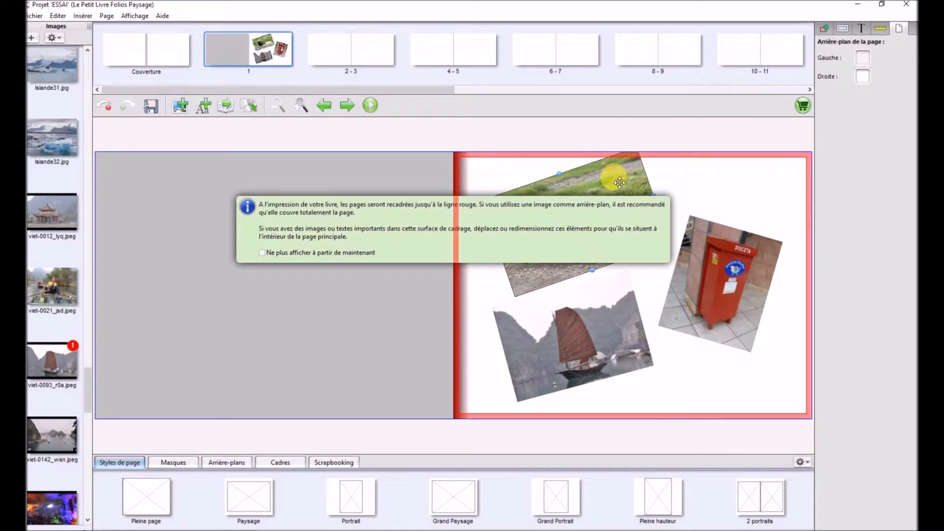
- Turn off further display of the trim margin notice and reposition the sheep and sailboat photos inside the red line
{"action": "left_click", "coordinate": [262, 253]}
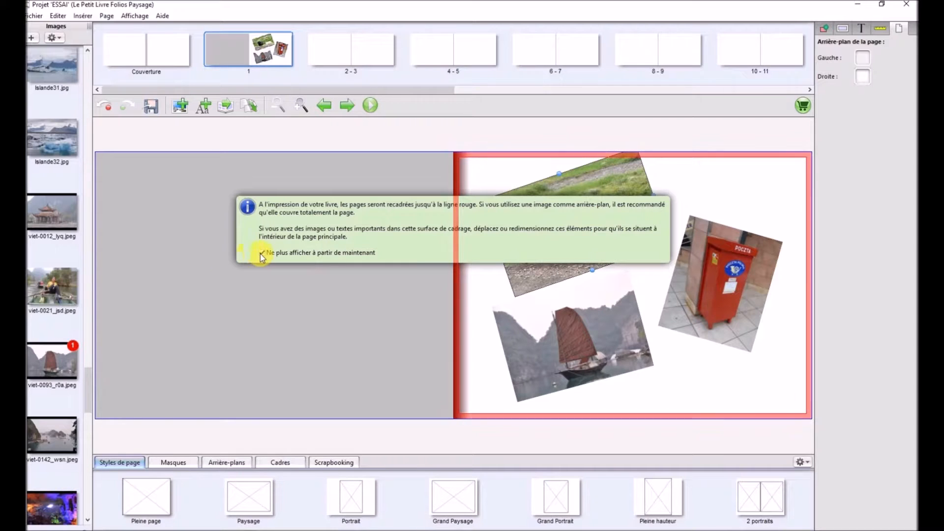
{"action": "left_click_drag", "start_coordinate": [592, 182], "coordinate": [590, 202]}
{"action": "left_click_drag", "start_coordinate": [597, 316], "coordinate": [647, 360]}
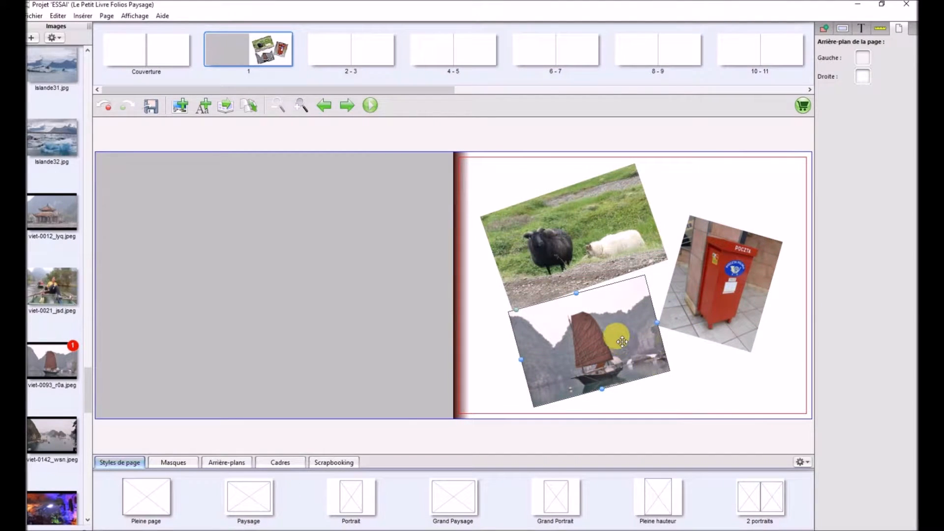
- Send the sailboat photo to the back of the stack with the Arrière-plan arrangement
{"action": "right_click", "coordinate": [638, 336]}
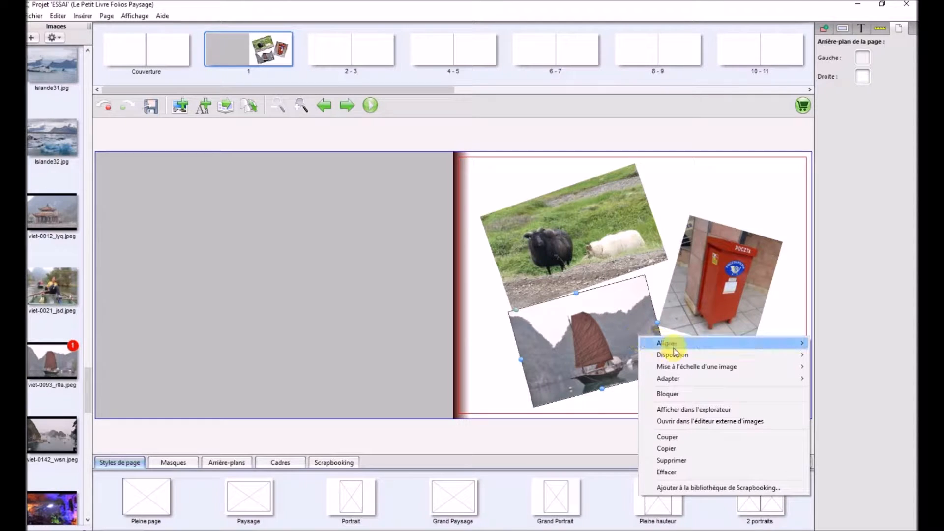
{"action": "mouse_move", "coordinate": [675, 350]}
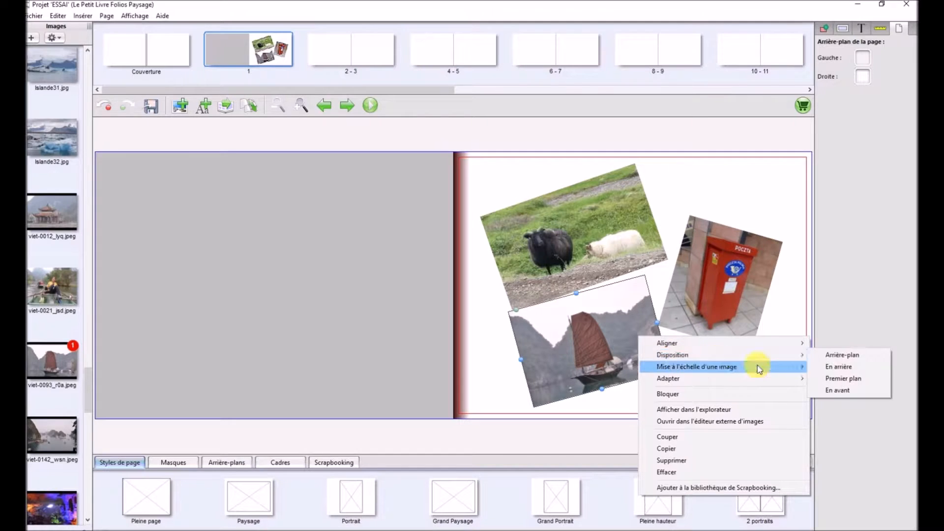
{"action": "left_click", "coordinate": [831, 356]}
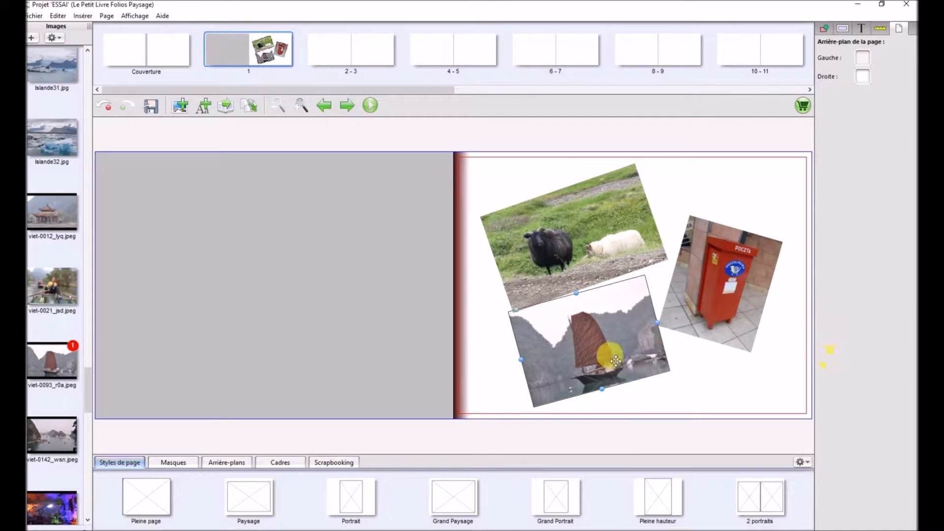
- Slide the sailboat photo under the mailbox photo's edge, reduce the sheep photo's tilt and move the mailbox photo up
{"action": "left_click_drag", "start_coordinate": [635, 352], "coordinate": [667, 352]}
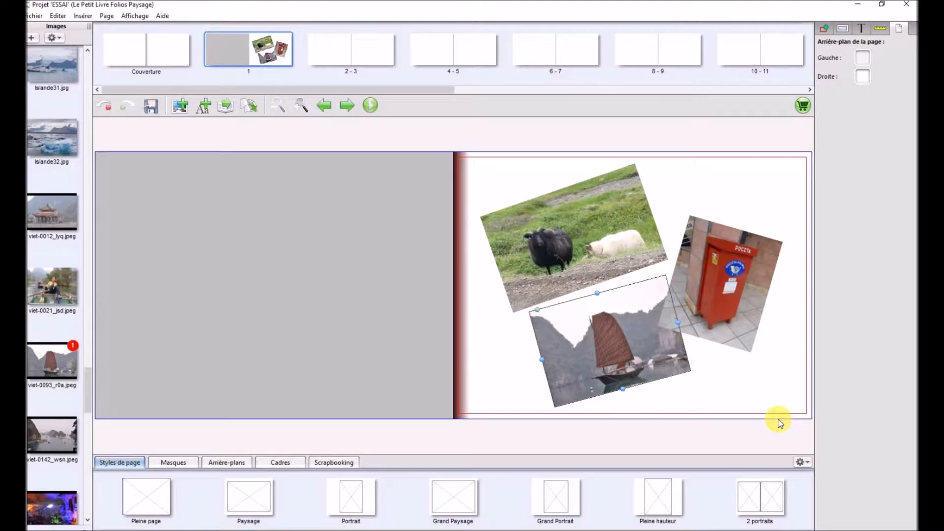
{"action": "left_click", "coordinate": [579, 229]}
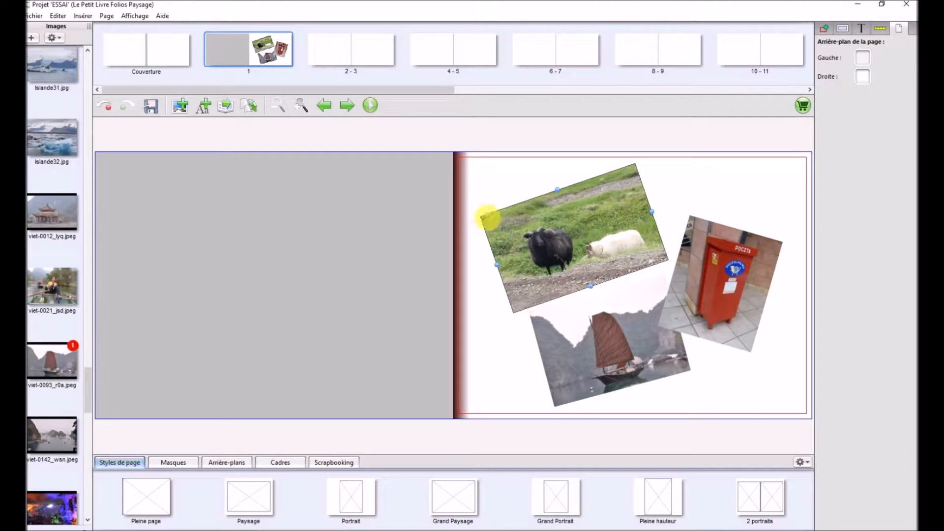
{"action": "left_click_drag", "start_coordinate": [490, 219], "coordinate": [486, 197]}
- Set the right page's background colour to black behind the three photos
{"action": "left_click", "coordinate": [862, 76]}
{"action": "left_click", "coordinate": [855, 91]}
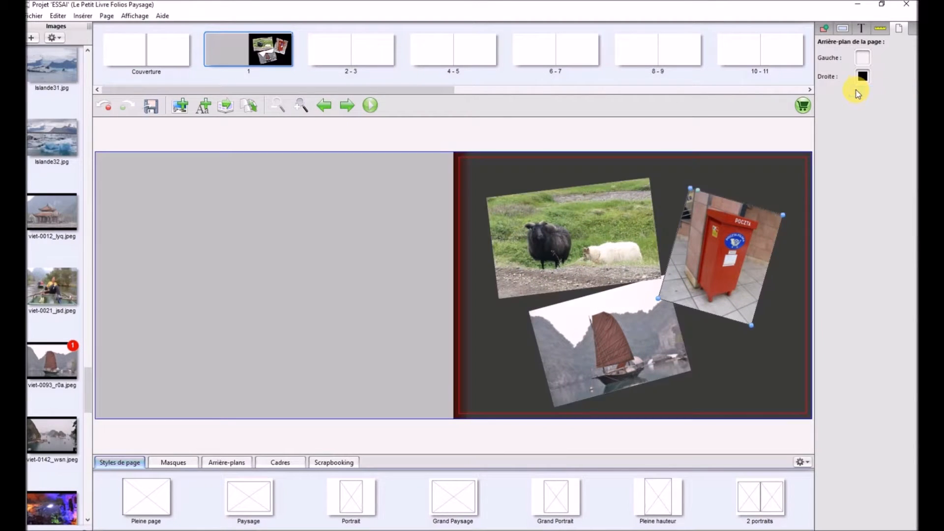
- Round the corners of the mailbox, sheep and sailboat photos, setting the sailboat photo's corner value to 44
{"action": "left_click", "coordinate": [850, 30]}
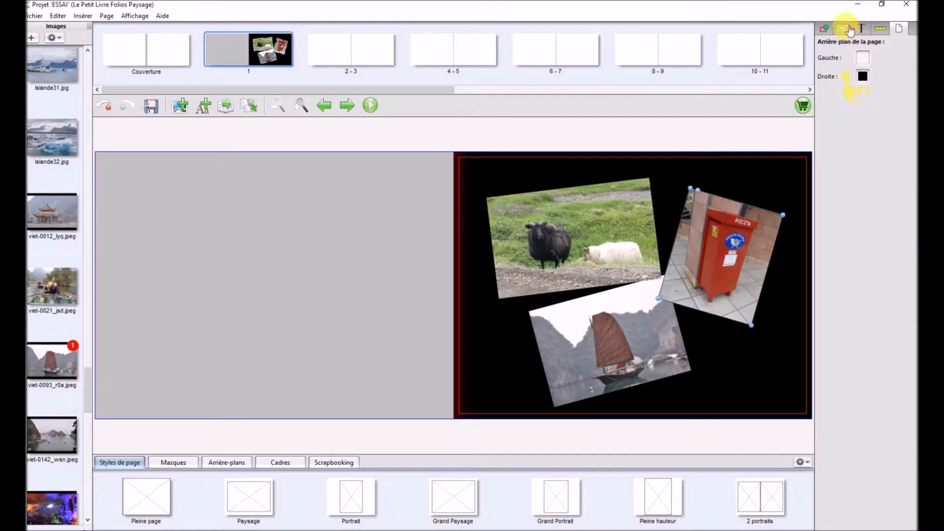
{"action": "left_click", "coordinate": [844, 33]}
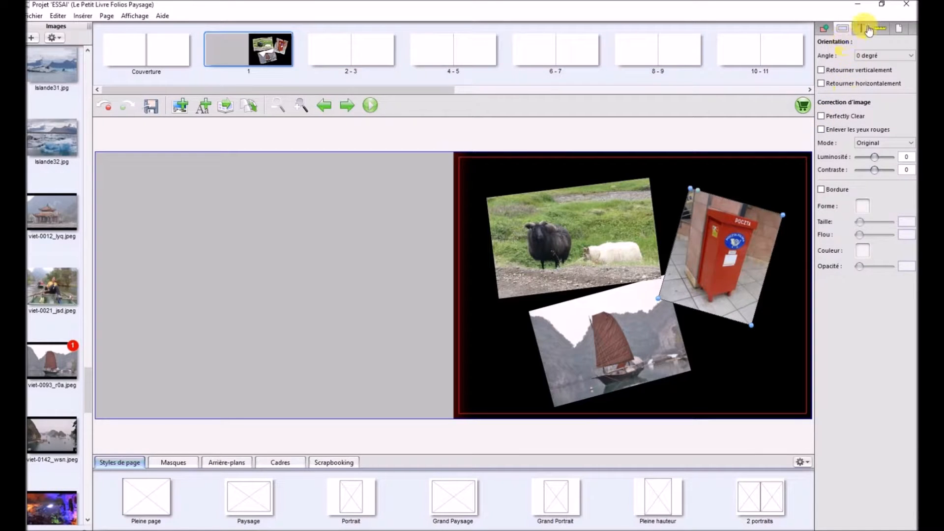
{"action": "left_click", "coordinate": [826, 30]}
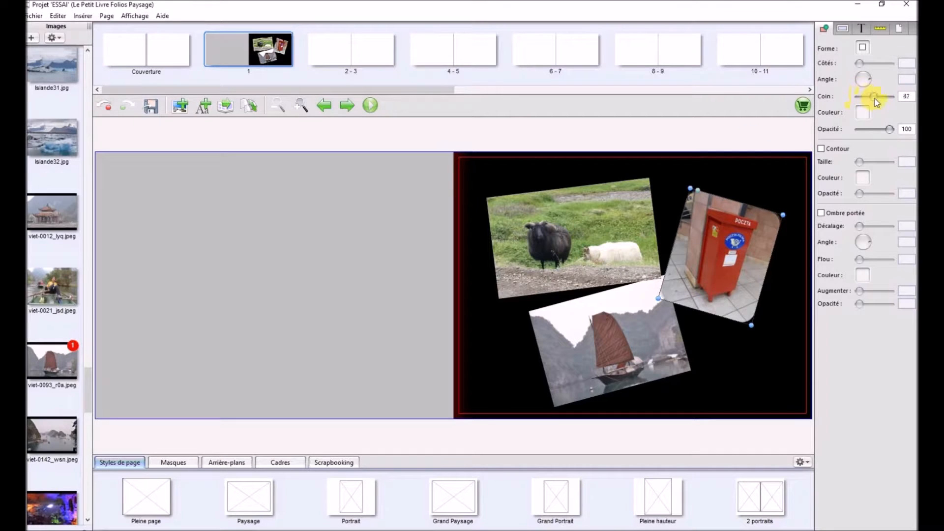
{"action": "left_click", "coordinate": [554, 210]}
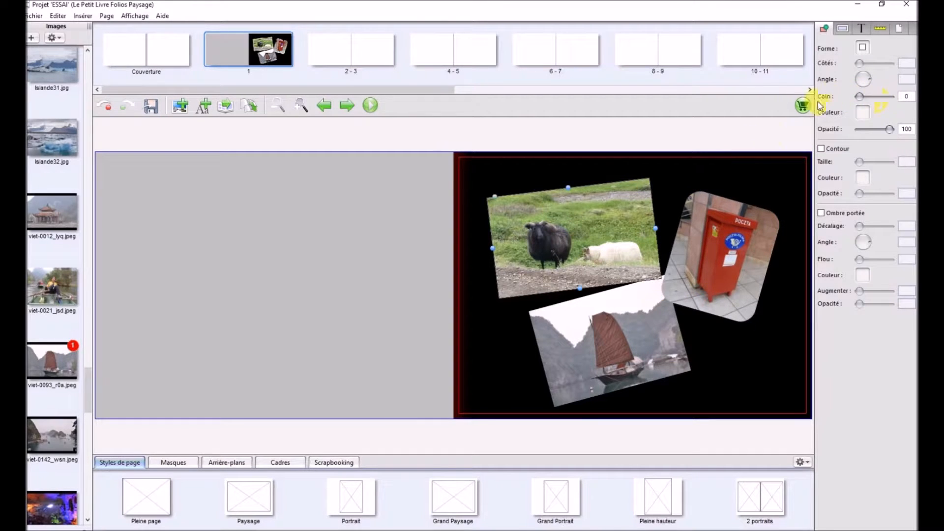
{"action": "left_click_drag", "start_coordinate": [870, 103], "coordinate": [869, 101]}
{"action": "left_click", "coordinate": [644, 329]}
{"action": "left_click_drag", "start_coordinate": [868, 102], "coordinate": [873, 98]}
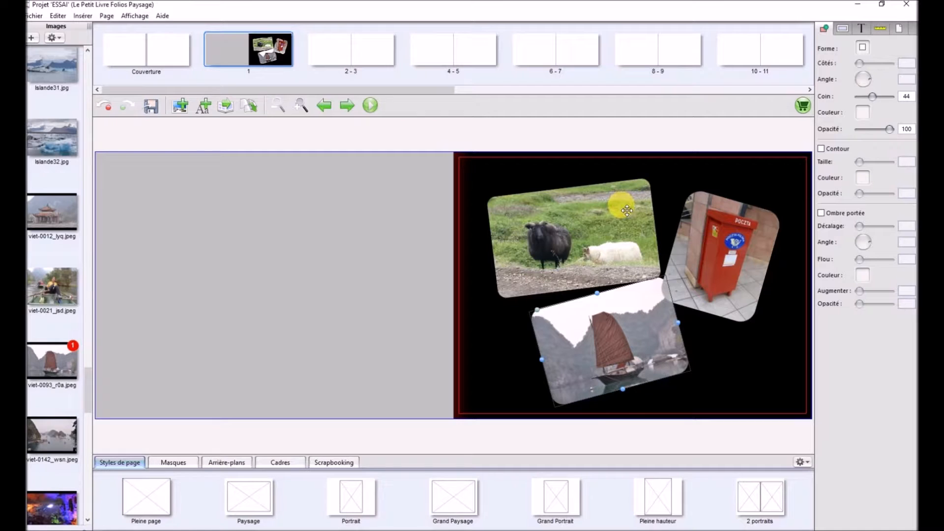
- Add a white Contour of size 3,5 to the sheep, mailbox and sailboat photos together
{"action": "left_click", "coordinate": [625, 208], "text": "ctrl"}
{"action": "left_click", "coordinate": [700, 237], "text": "ctrl"}
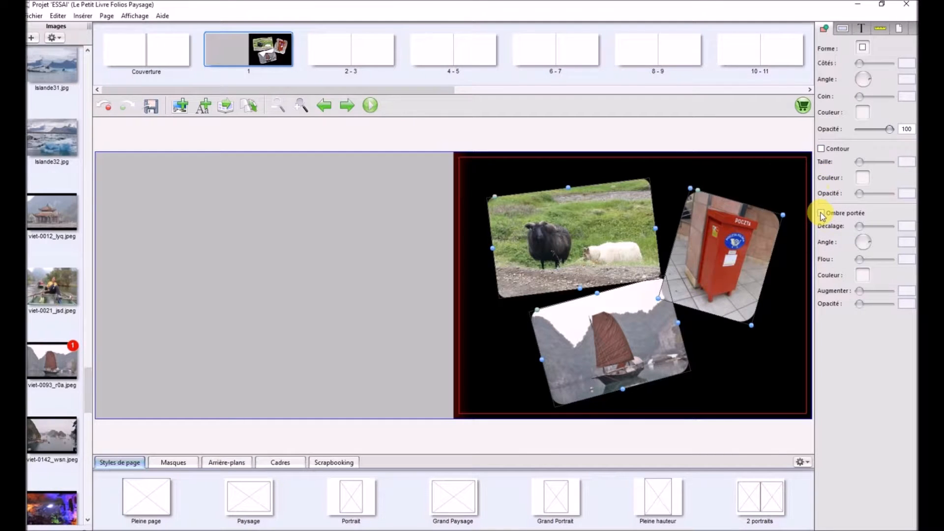
{"action": "left_click", "coordinate": [820, 149]}
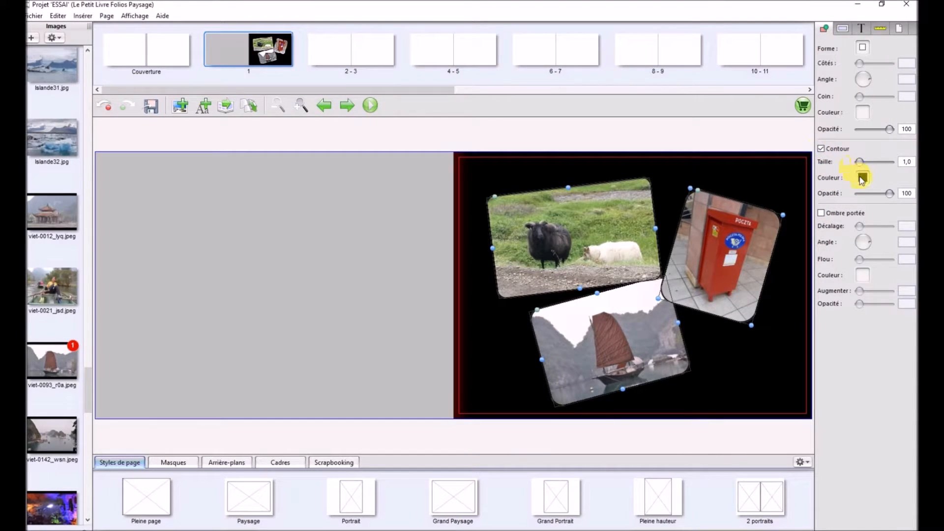
{"action": "left_click", "coordinate": [863, 179]}
{"action": "left_click", "coordinate": [856, 308]}
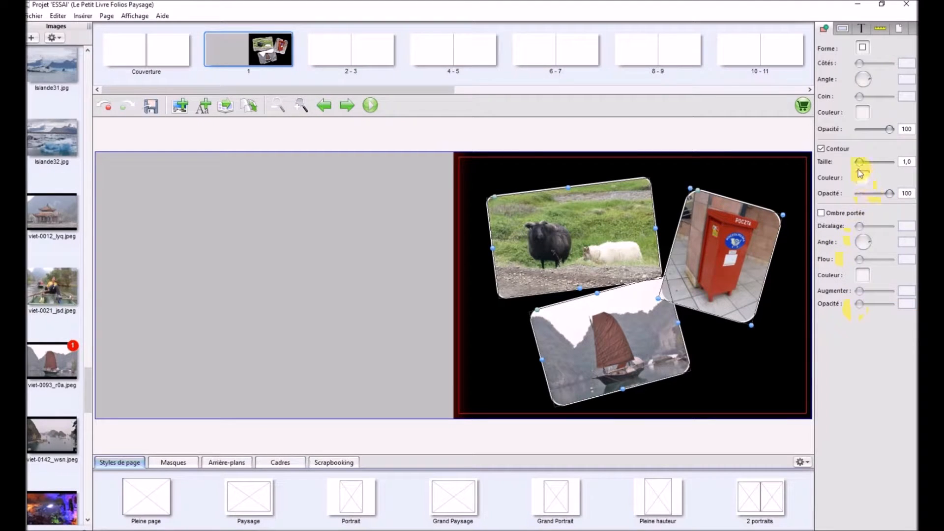
{"action": "left_click_drag", "start_coordinate": [859, 163], "coordinate": [862, 167]}
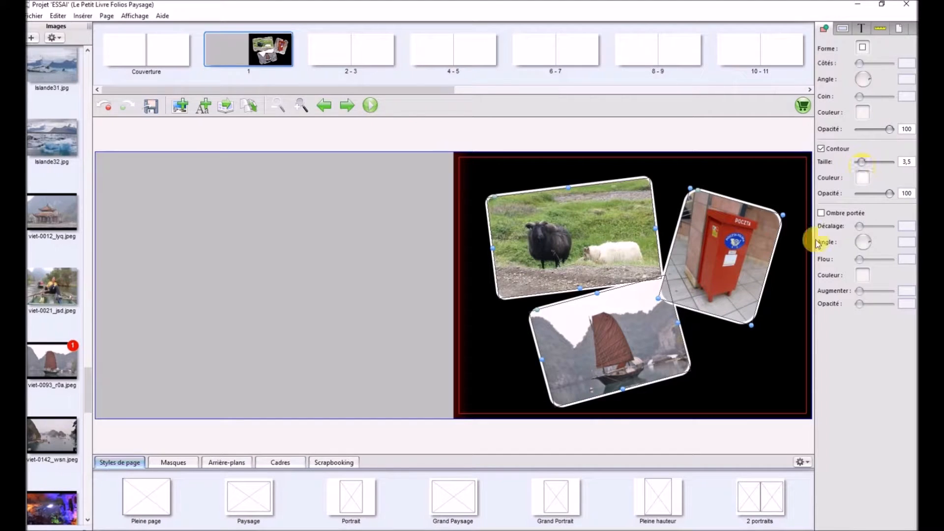
{"action": "left_click", "coordinate": [762, 355]}
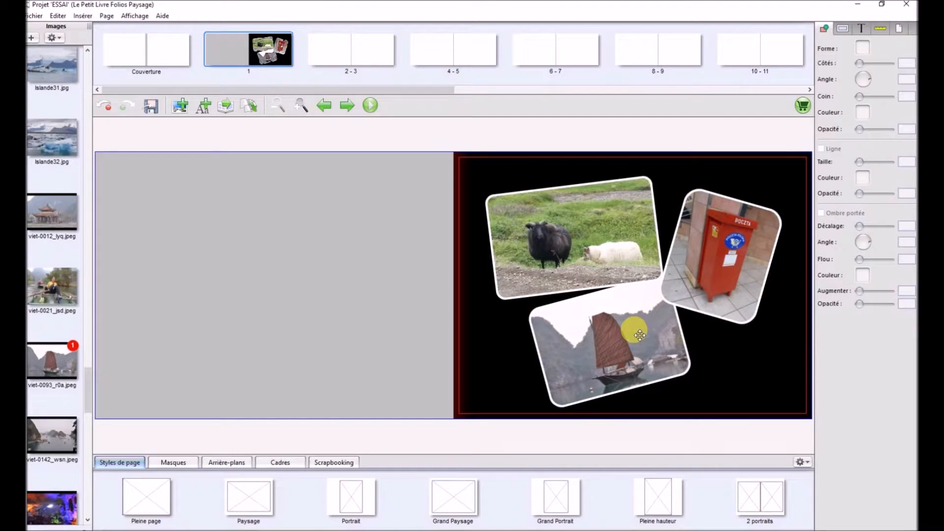
- Spread out the three photos: shift the mailbox right, reduce the sheep photo's tilt and move the sailboat left
{"action": "left_click_drag", "start_coordinate": [713, 268], "coordinate": [755, 276]}
{"action": "left_click", "coordinate": [579, 242]}
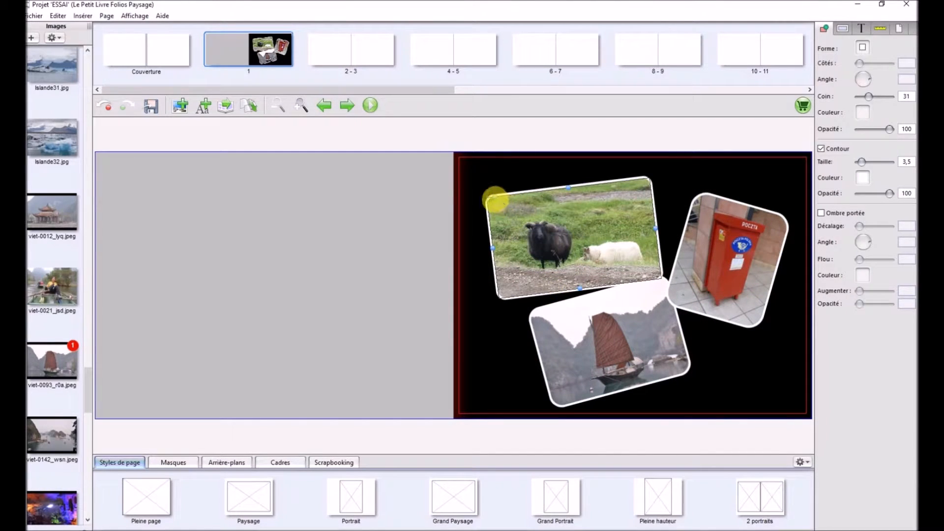
{"action": "left_click_drag", "start_coordinate": [497, 195], "coordinate": [498, 196]}
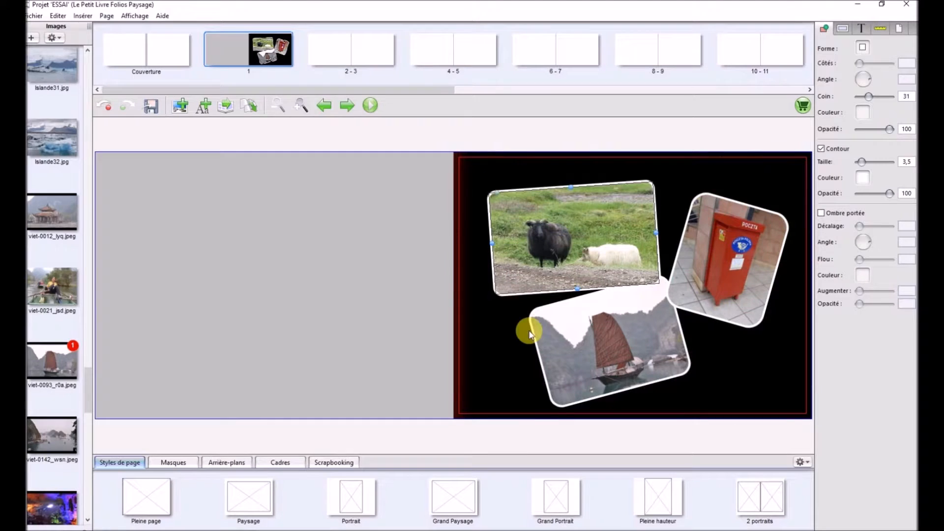
{"action": "left_click_drag", "start_coordinate": [529, 335], "coordinate": [547, 353]}
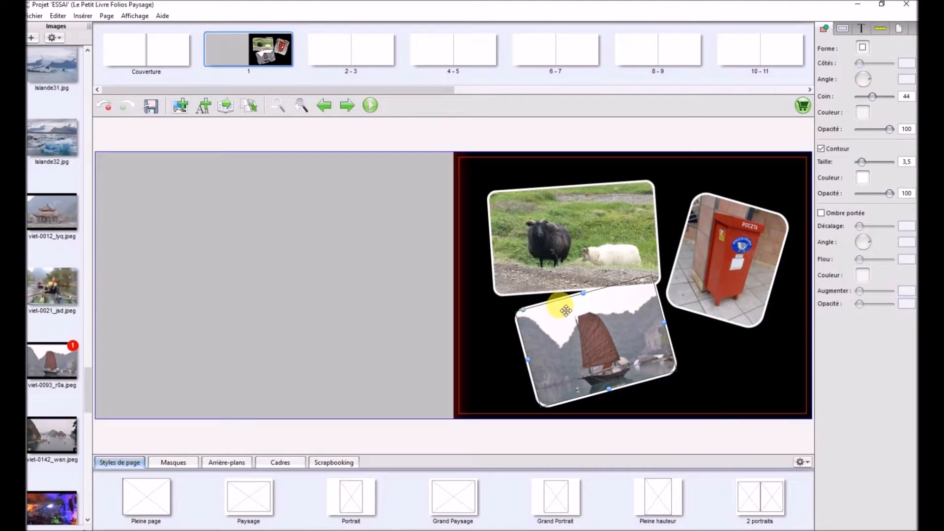
{"action": "left_click", "coordinate": [710, 344]}
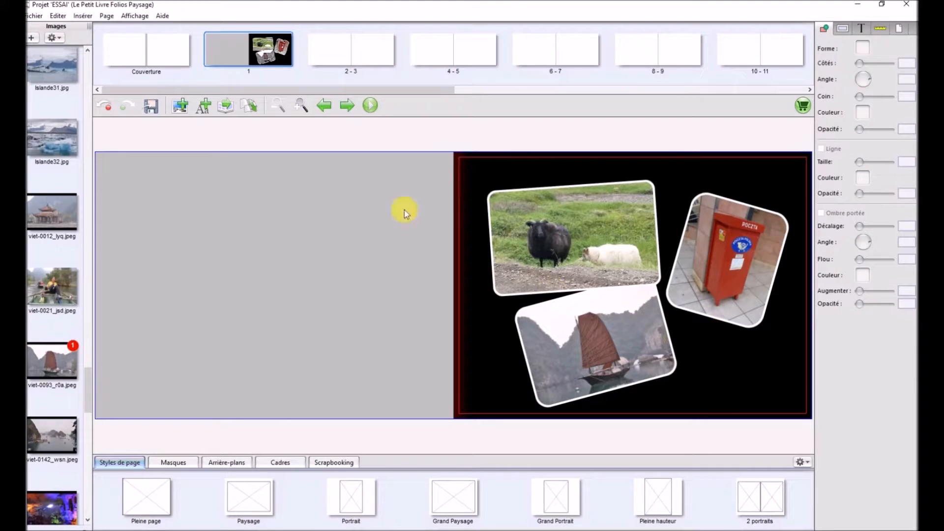
- Insert a text box below the mailbox photo with the title PHOTOS DIVERS in white Calibri, size 18
{"action": "left_click", "coordinate": [81, 16]}
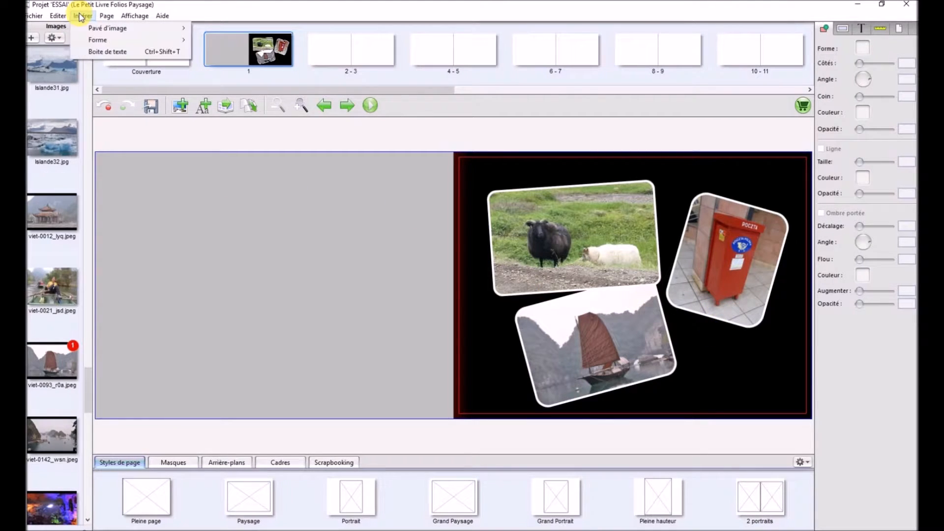
{"action": "left_click", "coordinate": [86, 52]}
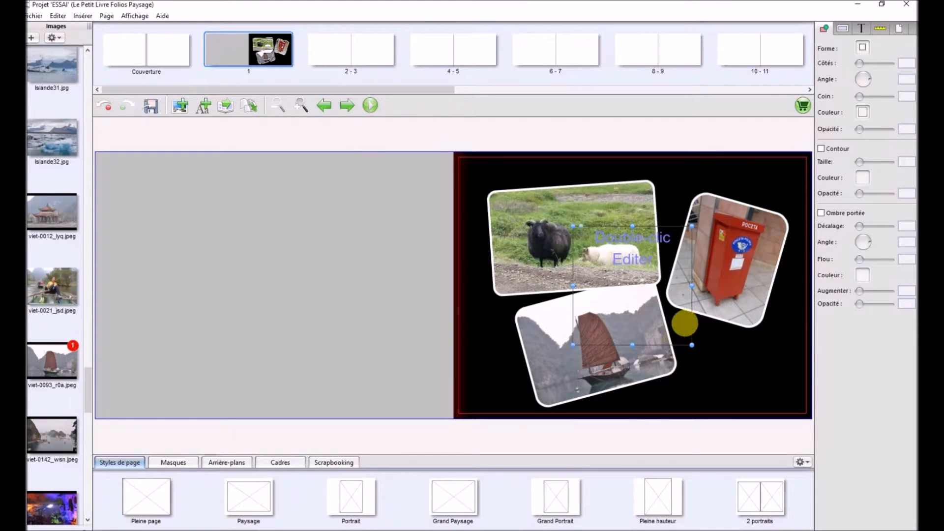
{"action": "left_click_drag", "start_coordinate": [692, 330], "coordinate": [800, 449]}
{"action": "double_click", "coordinate": [707, 351]}
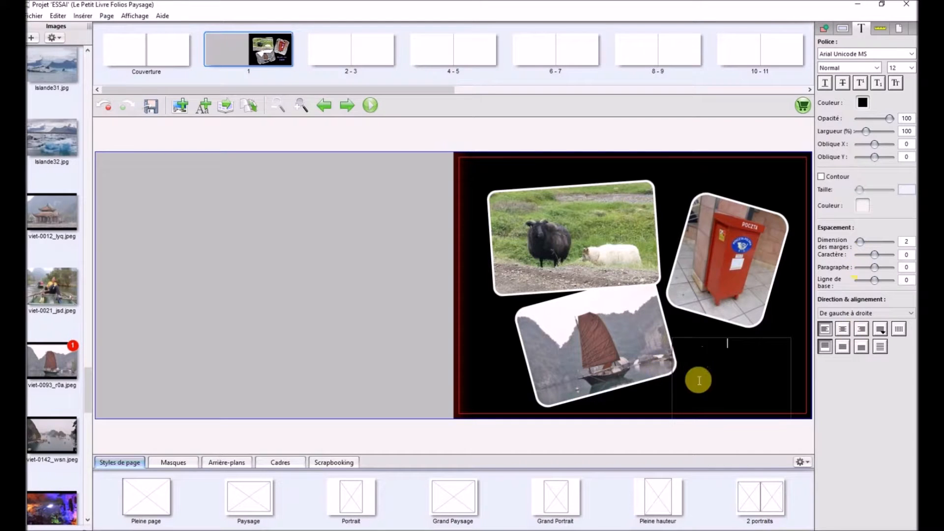
{"action": "left_click", "coordinate": [763, 353]}
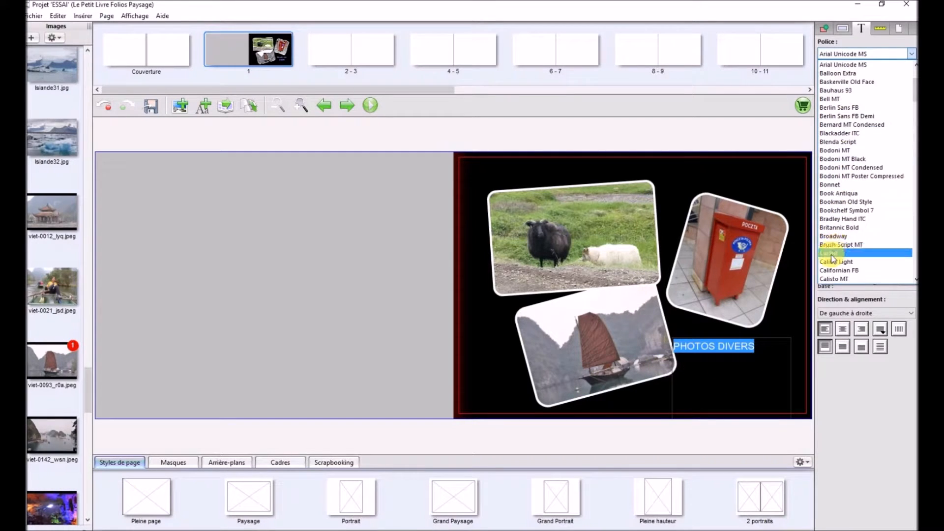
{"action": "left_click", "coordinate": [833, 258]}
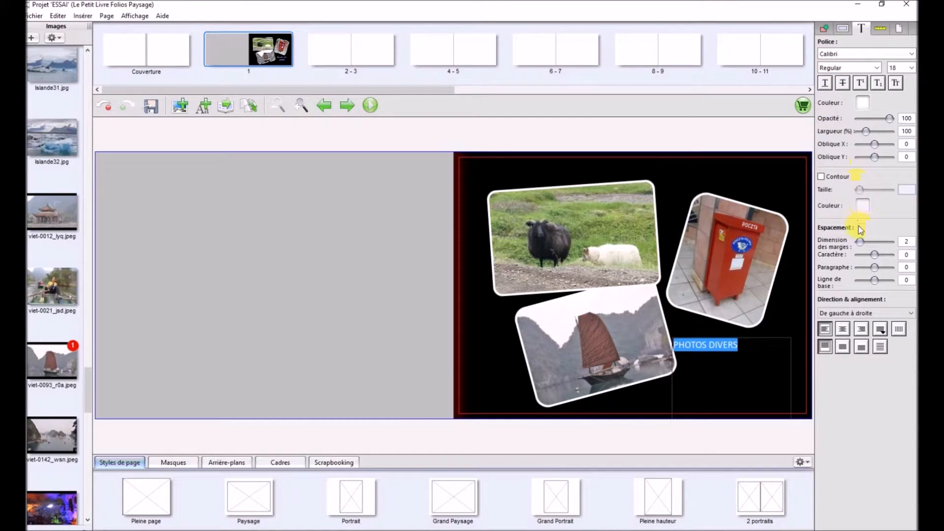
- Correct the title to PHOTOS DIVERSES and place it, tilted, above the lowered mailbox photo
{"action": "left_click", "coordinate": [773, 347]}
{"action": "left_click", "coordinate": [765, 336]}
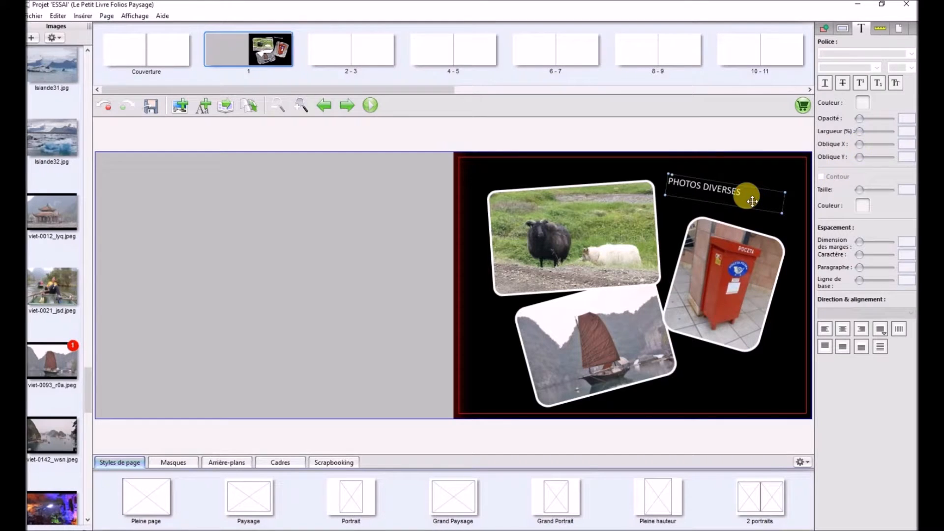
- Restyle the PHOTOS DIVERSES title with Largeur 90 %, Oblique X 10 and Oblique Y -20
{"action": "left_click", "coordinate": [752, 199]}
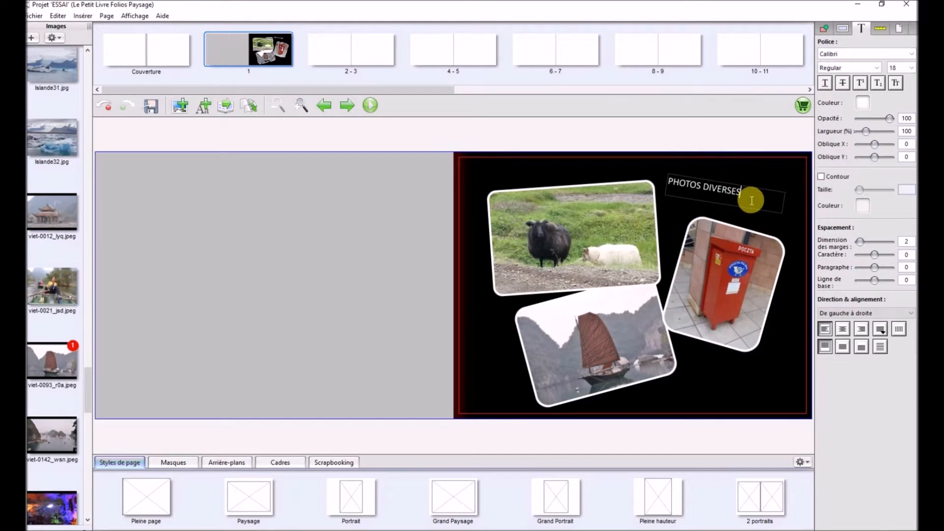
{"action": "left_click_drag", "start_coordinate": [752, 196], "coordinate": [674, 189]}
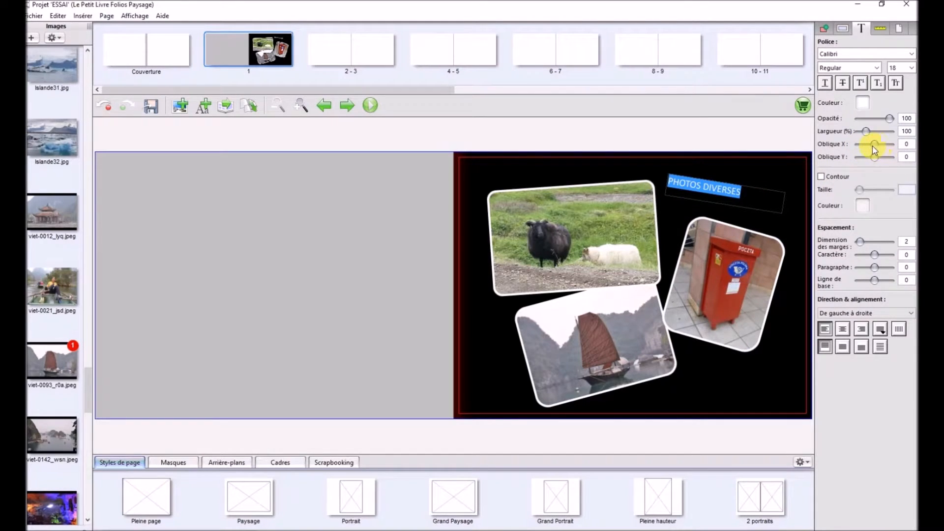
{"action": "left_click_drag", "start_coordinate": [871, 159], "coordinate": [863, 177]}
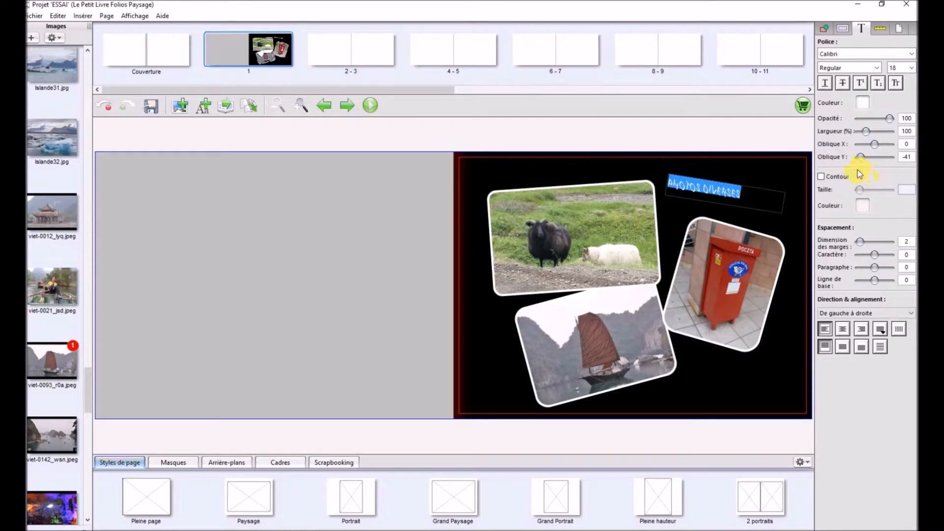
{"action": "mouse_move", "coordinate": [876, 148]}
{"action": "left_mouse_down"}
{"action": "mouse_move", "coordinate": [894, 149]}
{"action": "mouse_move", "coordinate": [866, 148]}
{"action": "mouse_move", "coordinate": [880, 156]}
{"action": "left_mouse_up"}
{"action": "left_click_drag", "start_coordinate": [866, 131], "coordinate": [869, 142]}
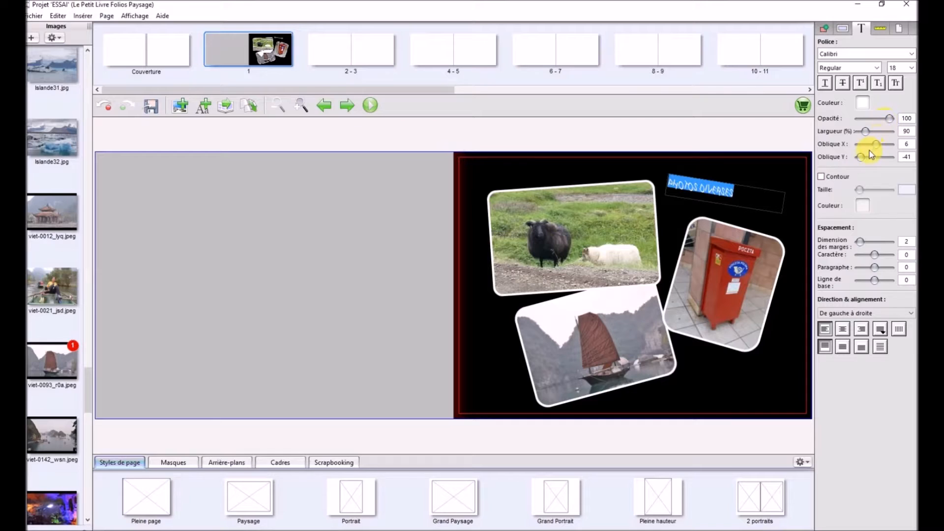
{"action": "left_click_drag", "start_coordinate": [874, 149], "coordinate": [864, 157]}
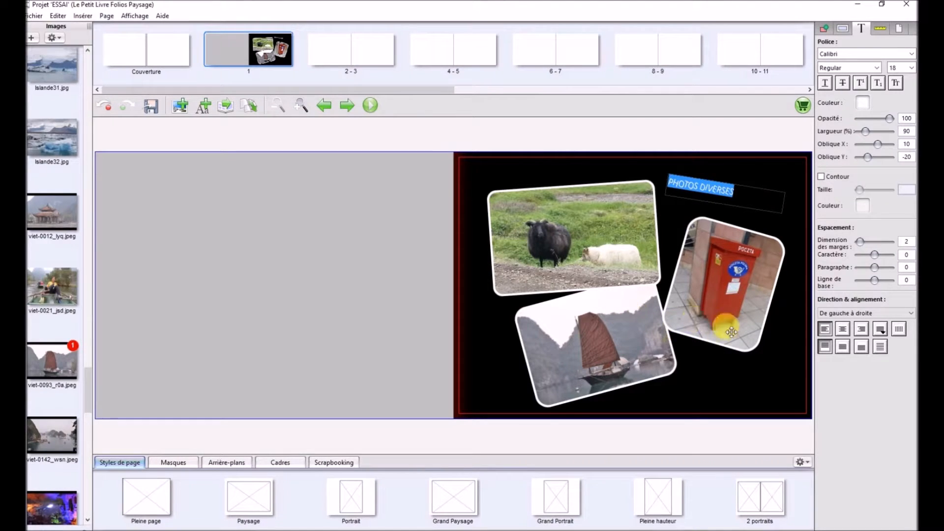
- Place viet-0142_wsn.jpeg on pages 2 - 3 and fit its frame to the double page
{"action": "left_click", "coordinate": [346, 107]}
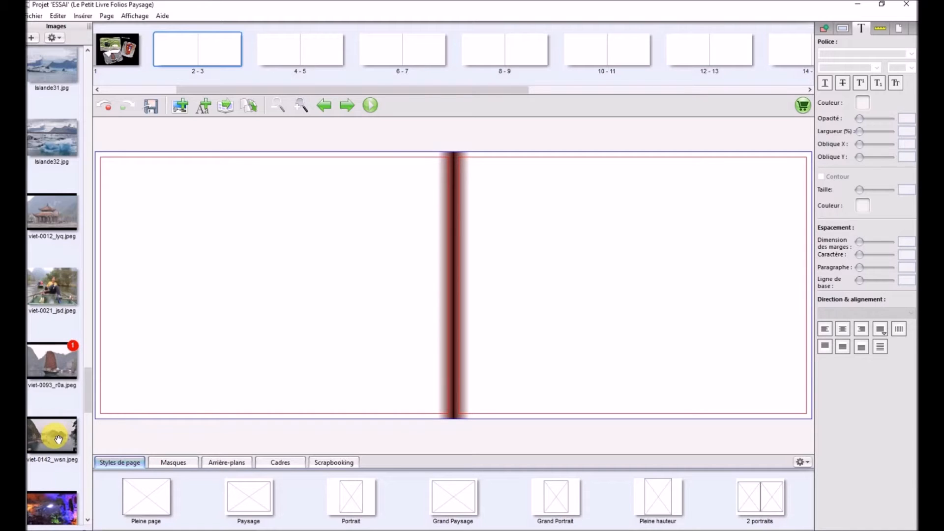
{"action": "left_click_drag", "start_coordinate": [59, 438], "coordinate": [250, 275]}
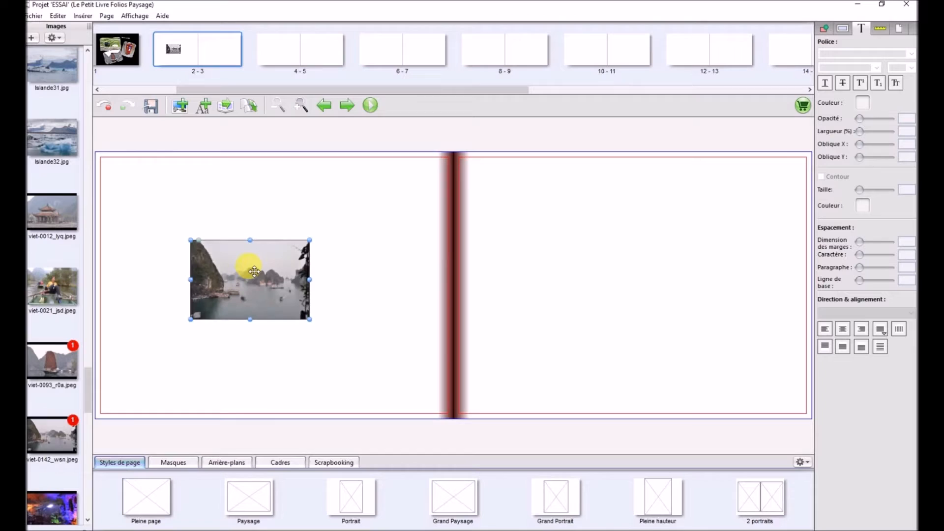
{"action": "right_click", "coordinate": [245, 265]}
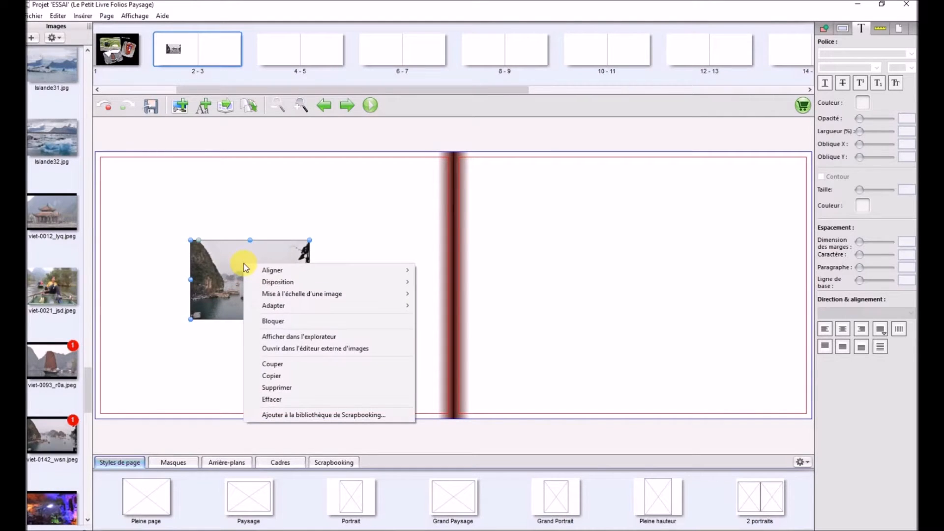
{"action": "mouse_move", "coordinate": [293, 296]}
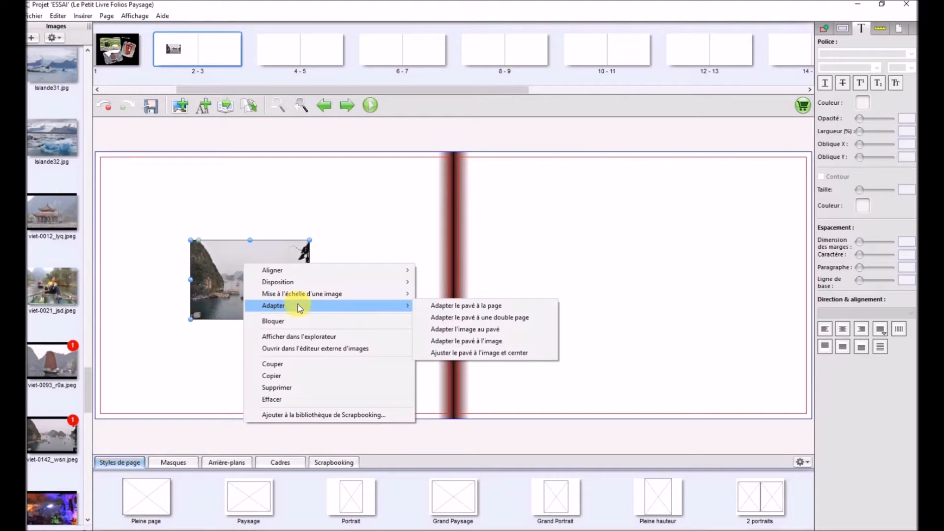
{"action": "left_click", "coordinate": [473, 318]}
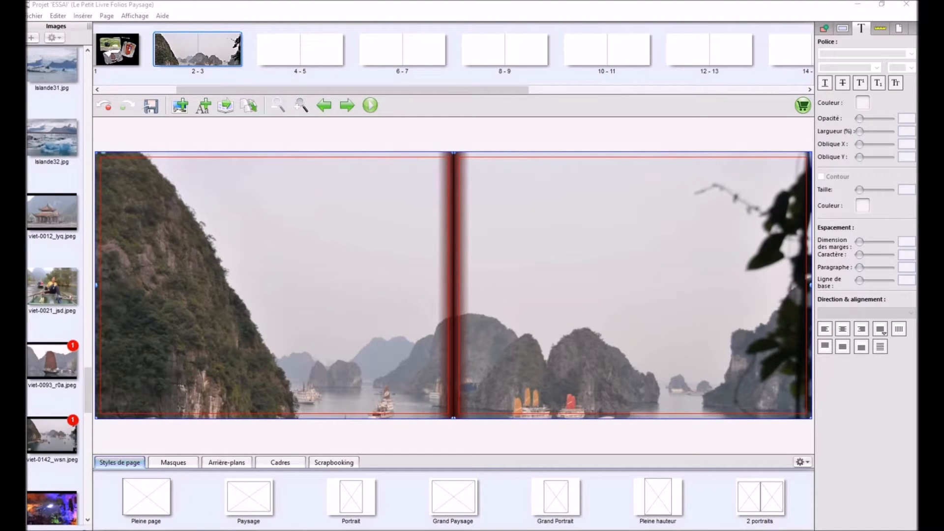
- Shift the bay photo upward inside its double-page frame to bring the boats in the foreground into view
{"action": "left_click_drag", "start_coordinate": [27, 111], "coordinate": [375, 112]}
{"action": "left_click_drag", "start_coordinate": [384, 230], "coordinate": [398, 266]}
{"action": "left_click", "coordinate": [412, 452]}
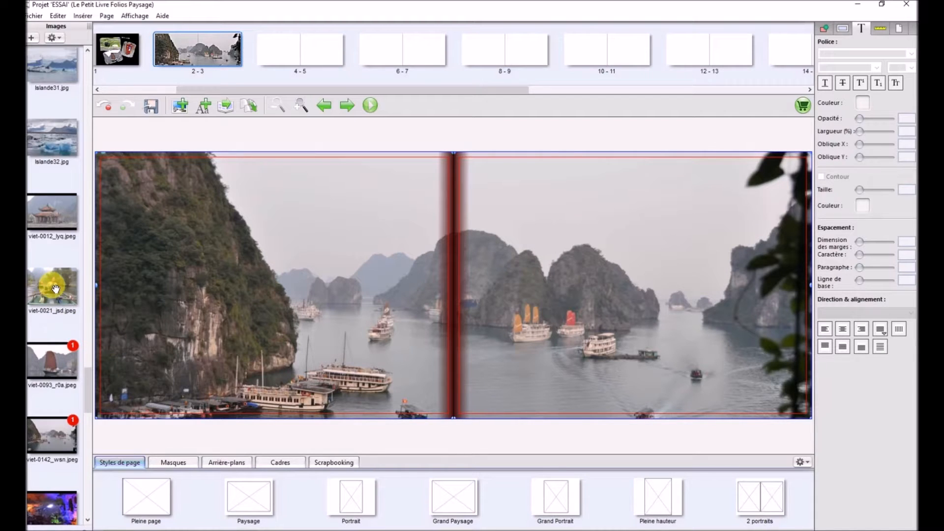
- Try adding viet-0021_jsd.jpeg directly over the bay photo, and undo the photo assignment
{"action": "left_click_drag", "start_coordinate": [55, 288], "coordinate": [662, 222]}
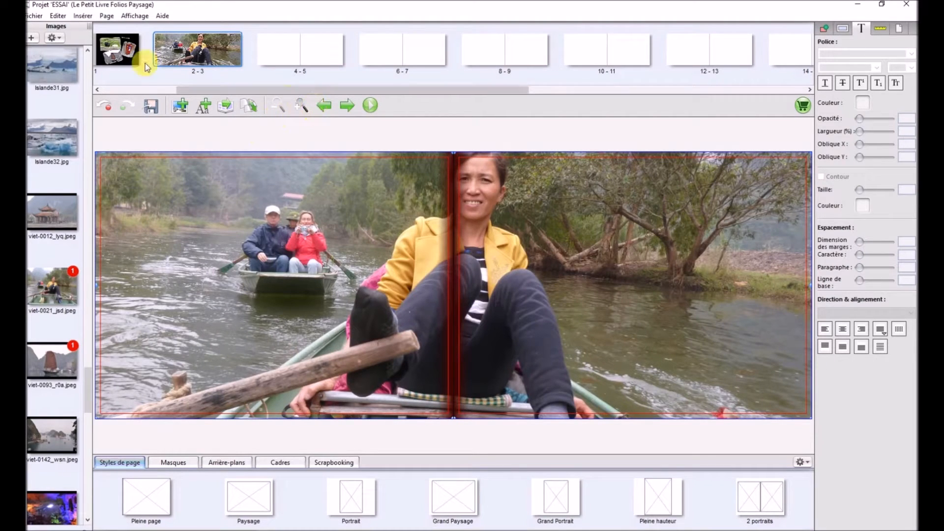
{"action": "left_click", "coordinate": [59, 17]}
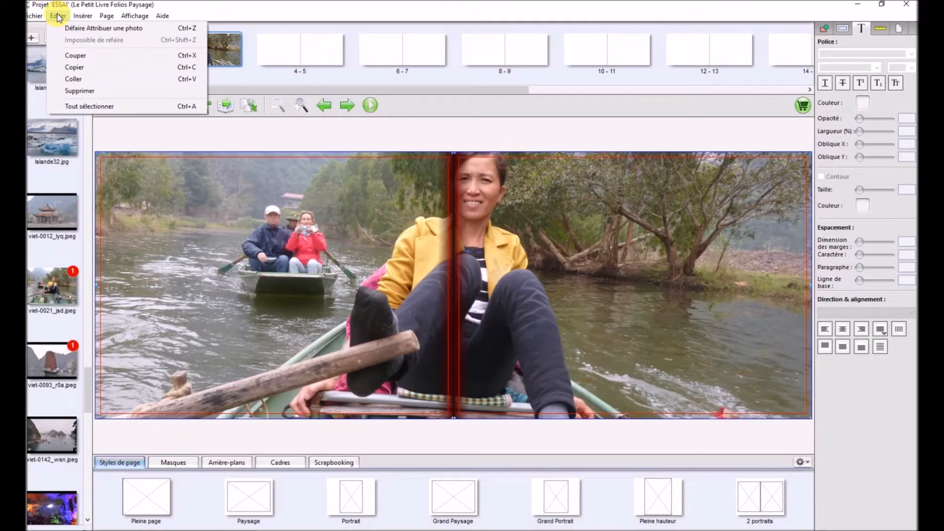
{"action": "left_click", "coordinate": [68, 28]}
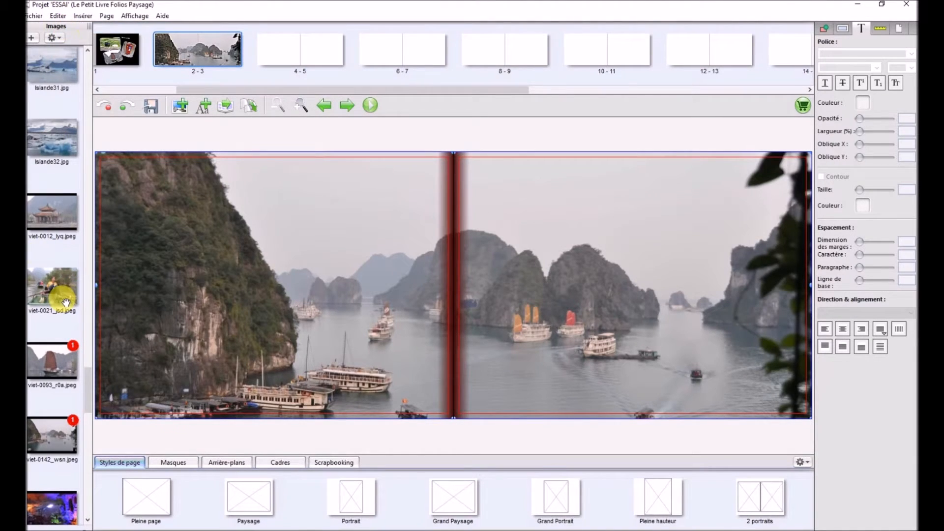
- Insert a rectangular image frame, reduce its height to a landscape shape and move it into the left page's sky
{"action": "left_click", "coordinate": [83, 17]}
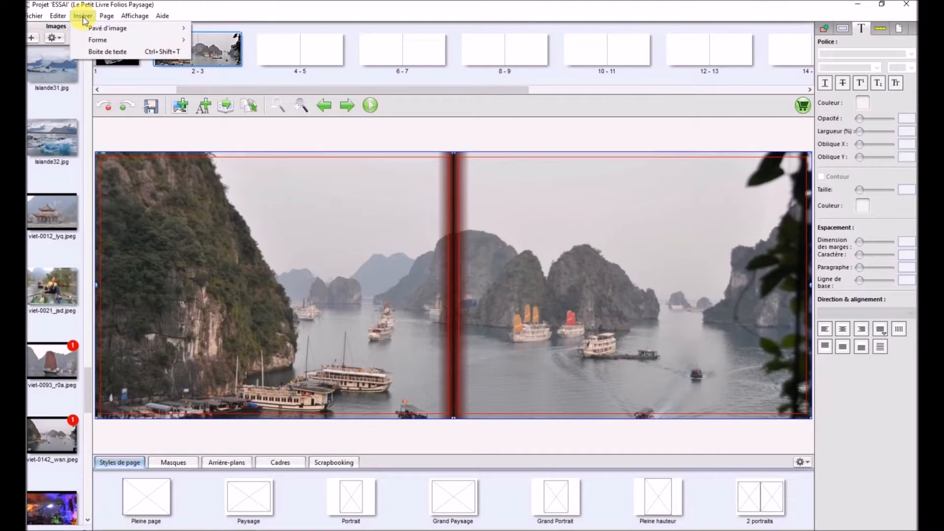
{"action": "mouse_move", "coordinate": [91, 35]}
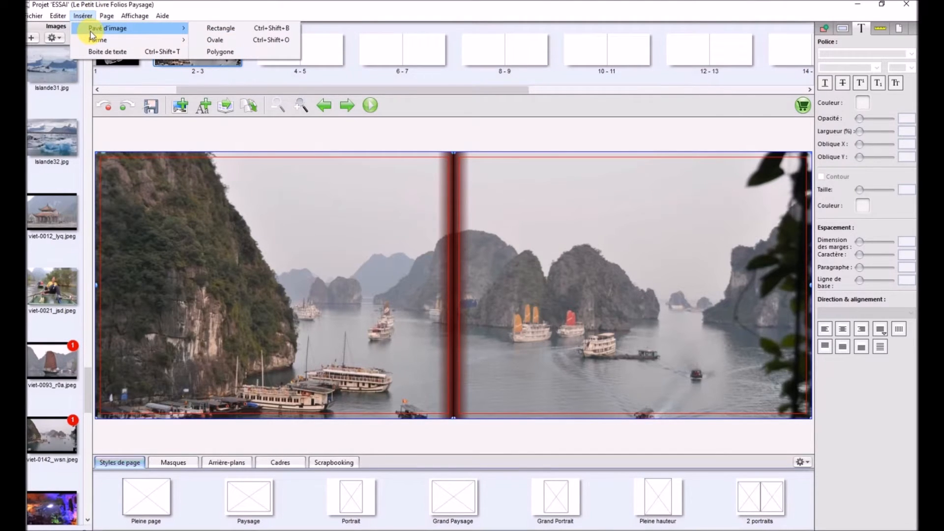
{"action": "left_click", "coordinate": [222, 28]}
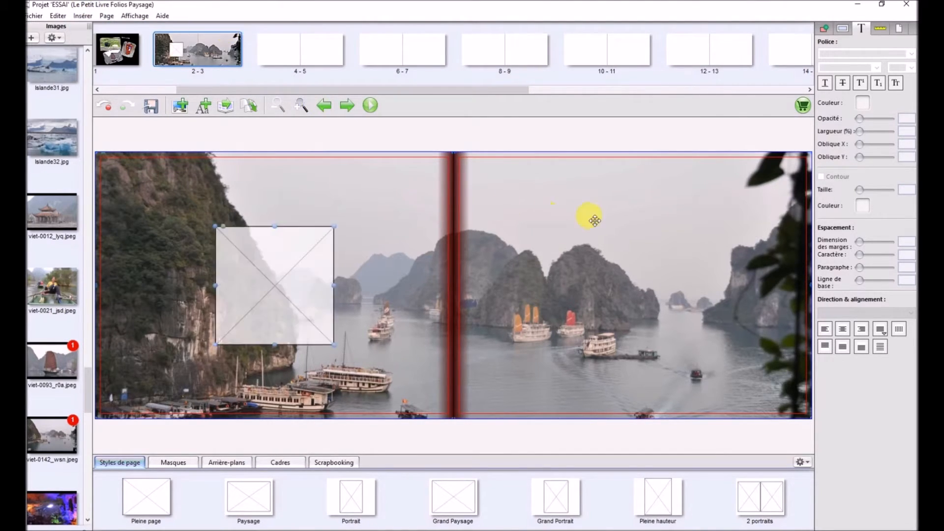
{"action": "left_click_drag", "start_coordinate": [275, 345], "coordinate": [280, 297]}
{"action": "left_click_drag", "start_coordinate": [269, 258], "coordinate": [350, 207]}
- Duplicate the landscape image frame from the left page and position the copy in the right page's sky
{"action": "right_click", "coordinate": [346, 206]}
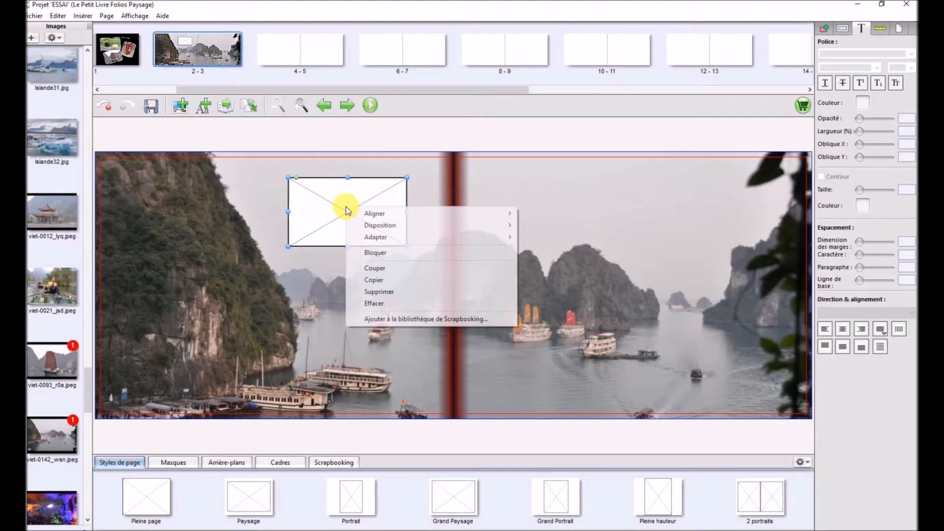
{"action": "left_click", "coordinate": [374, 280]}
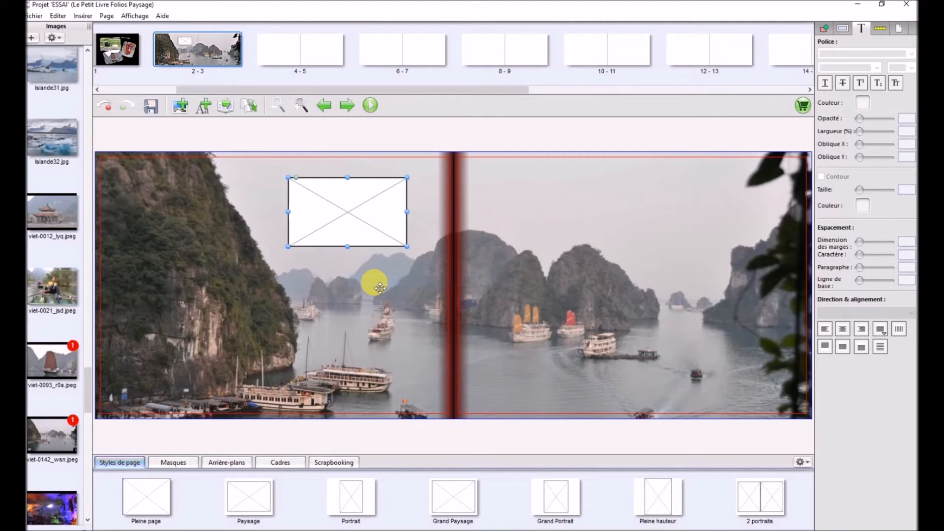
{"action": "right_click", "coordinate": [590, 274]}
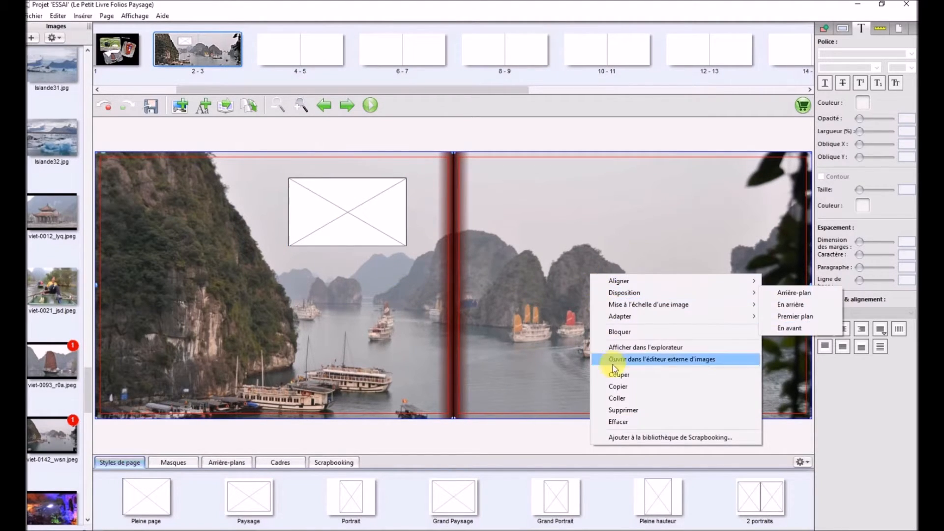
{"action": "left_click", "coordinate": [609, 398]}
{"action": "left_click_drag", "start_coordinate": [165, 189], "coordinate": [709, 225]}
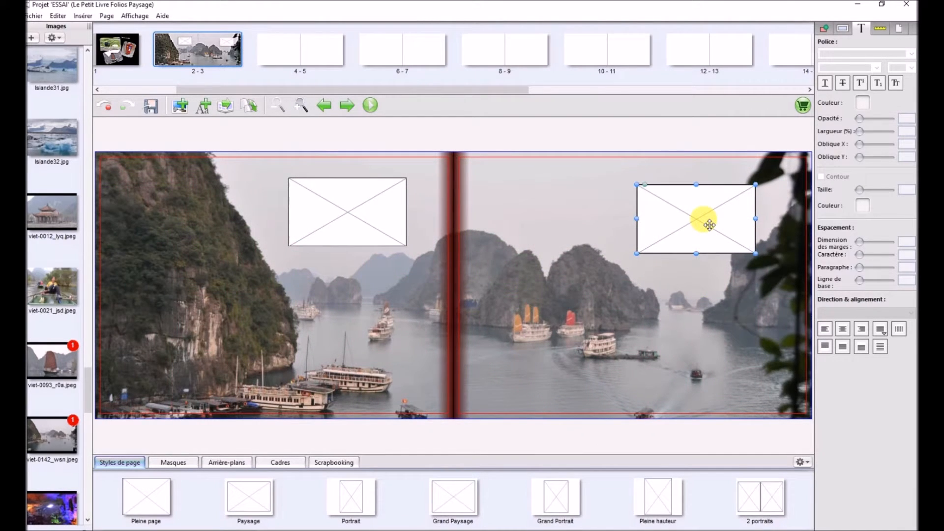
- Place viet-0021_jsd.jpeg in the left frame and viet-0161_1s9.jpeg in the right frame, giving both photos a drop shadow
{"action": "left_click", "coordinate": [50, 297]}
{"action": "left_click_drag", "start_coordinate": [49, 297], "coordinate": [344, 217]}
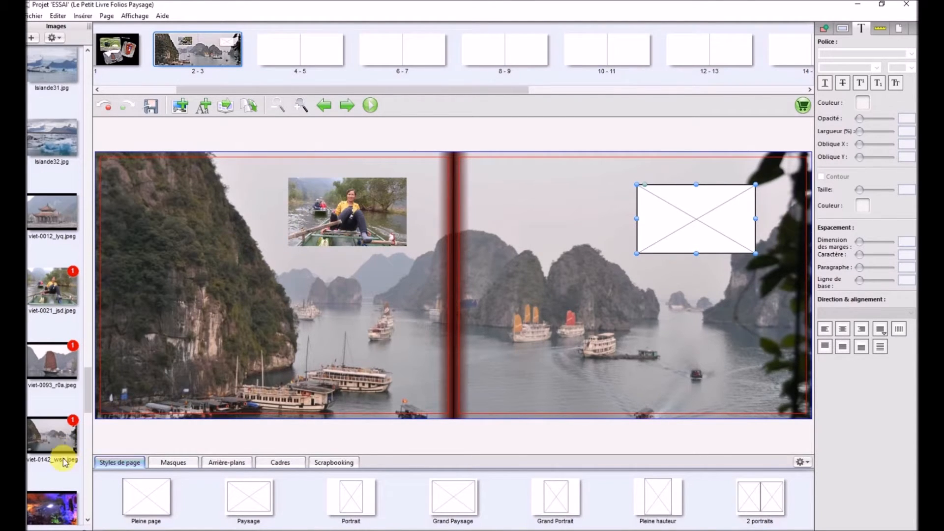
{"action": "scroll", "coordinate": [59, 433], "scroll_direction": "down", "scroll_amount": 3}
{"action": "left_click_drag", "start_coordinate": [48, 406], "coordinate": [705, 224]}
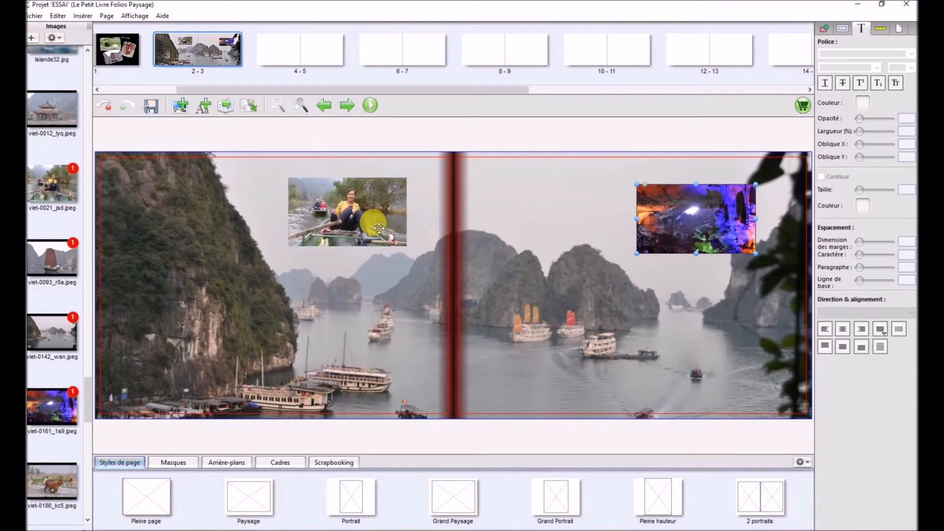
{"action": "left_click", "coordinate": [557, 205]}
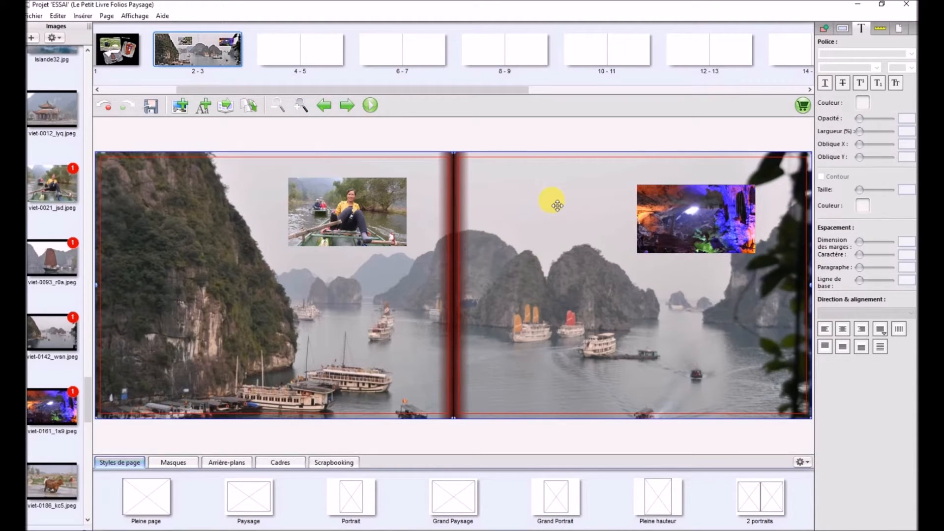
{"action": "key", "text": "ctrl+z"}
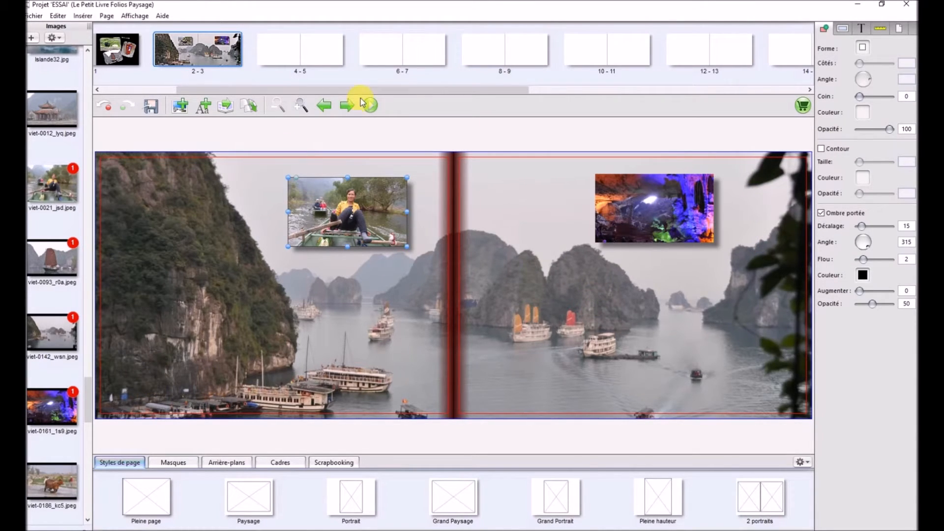
- Switch to pages 4 - 5 and apply the Portrait new page style to the left page
{"action": "left_click", "coordinate": [320, 54]}
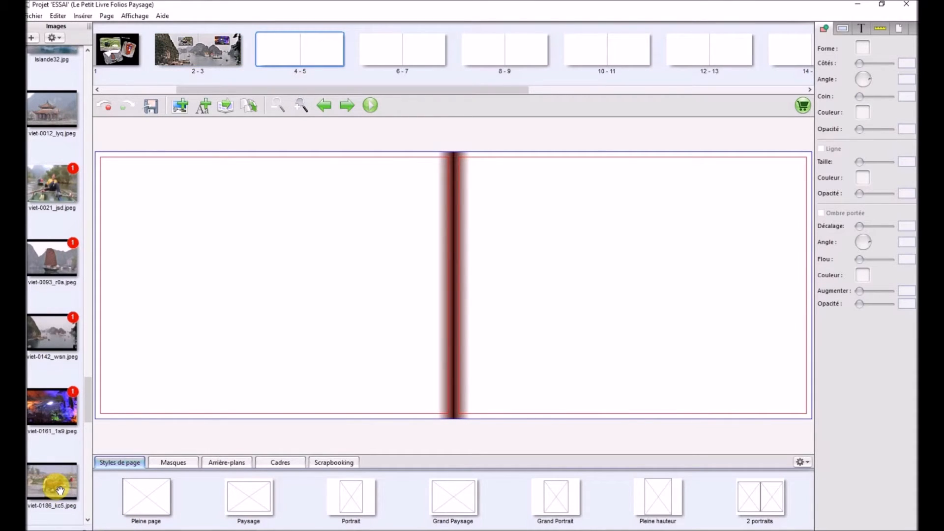
{"action": "scroll", "coordinate": [238, 499], "scroll_direction": "down", "scroll_amount": 1}
{"action": "left_click_drag", "start_coordinate": [237, 499], "coordinate": [216, 270]}
- Place viet-0186_kc5.jpeg in the left page's landscape frame and viet-0195_zt7.jpeg in its large portrait frame
{"action": "left_click_drag", "start_coordinate": [52, 482], "coordinate": [200, 226]}
{"action": "scroll", "coordinate": [71, 391], "scroll_direction": "down", "scroll_amount": 2}
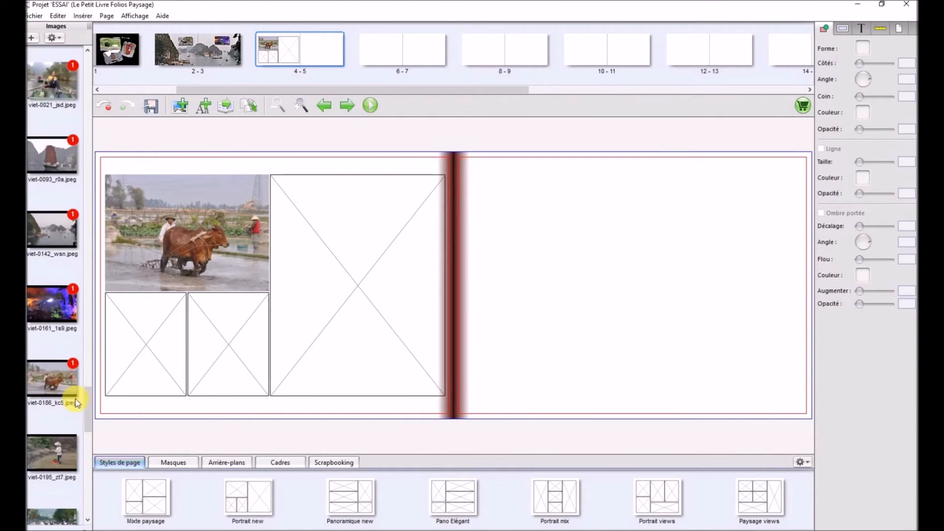
{"action": "left_click_drag", "start_coordinate": [45, 463], "coordinate": [365, 298]}
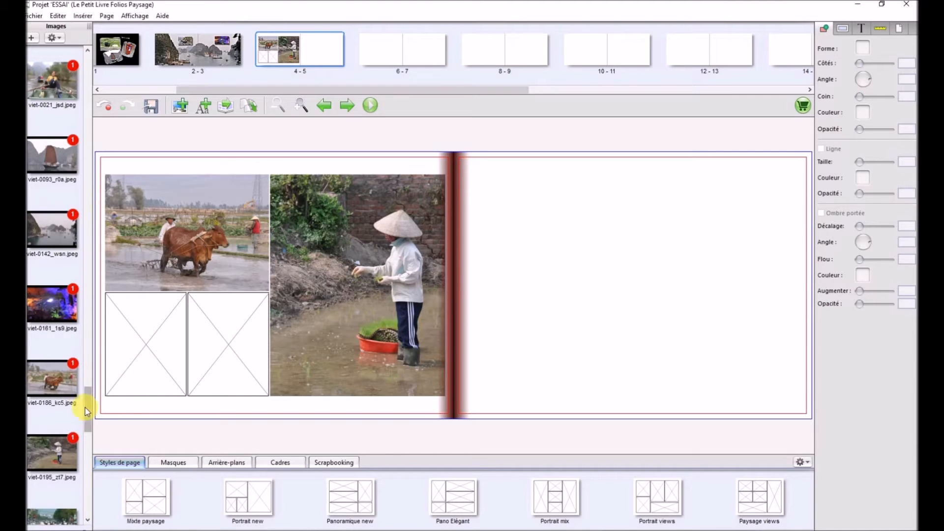
- Fill the two small portrait frames with viet-0362_jx8.jpeg and viet-0403_i5r.jpeg, from left to right
{"action": "scroll", "coordinate": [74, 411], "scroll_direction": "down", "scroll_amount": 5}
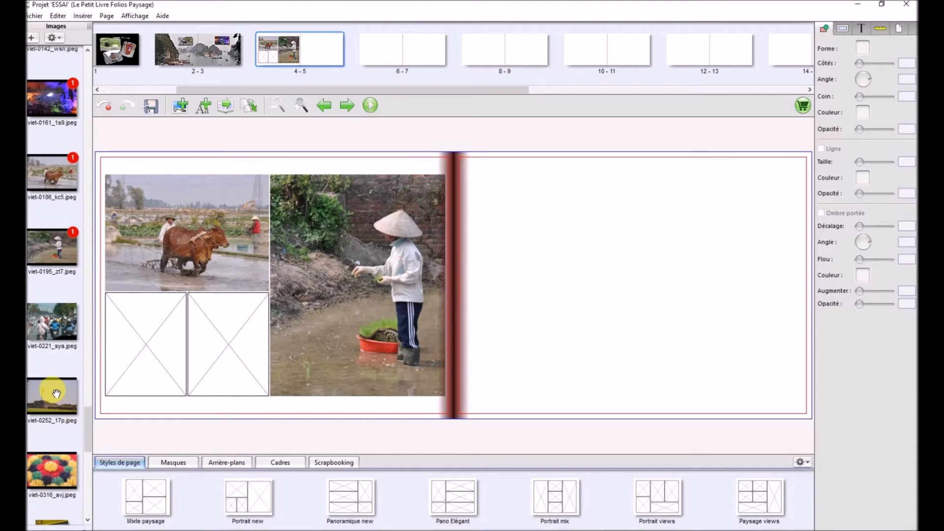
{"action": "scroll", "coordinate": [55, 392], "scroll_direction": "down", "scroll_amount": 5}
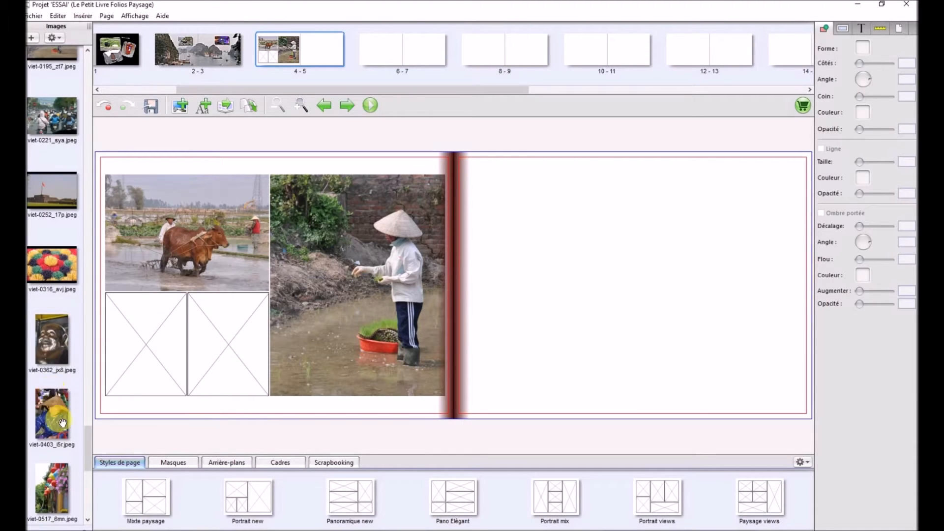
{"action": "left_click_drag", "start_coordinate": [50, 348], "coordinate": [158, 333]}
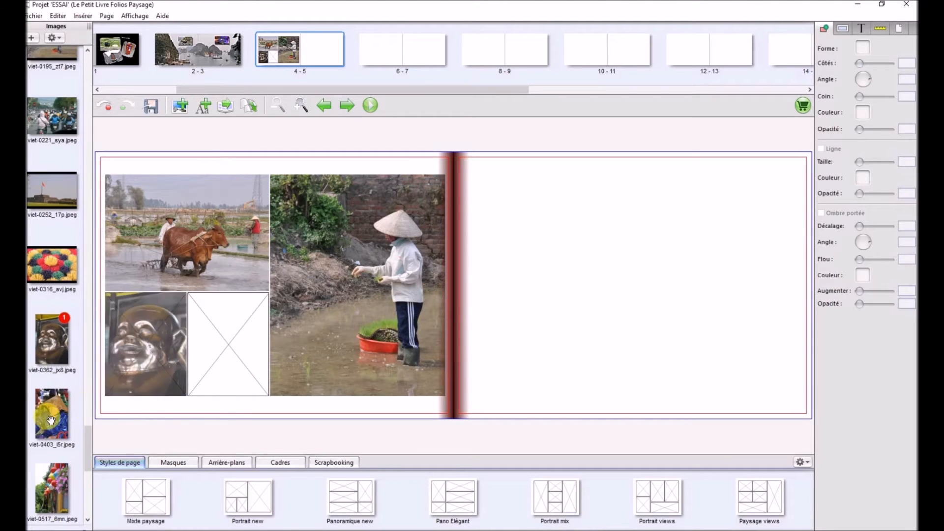
{"action": "left_click_drag", "start_coordinate": [51, 422], "coordinate": [242, 341]}
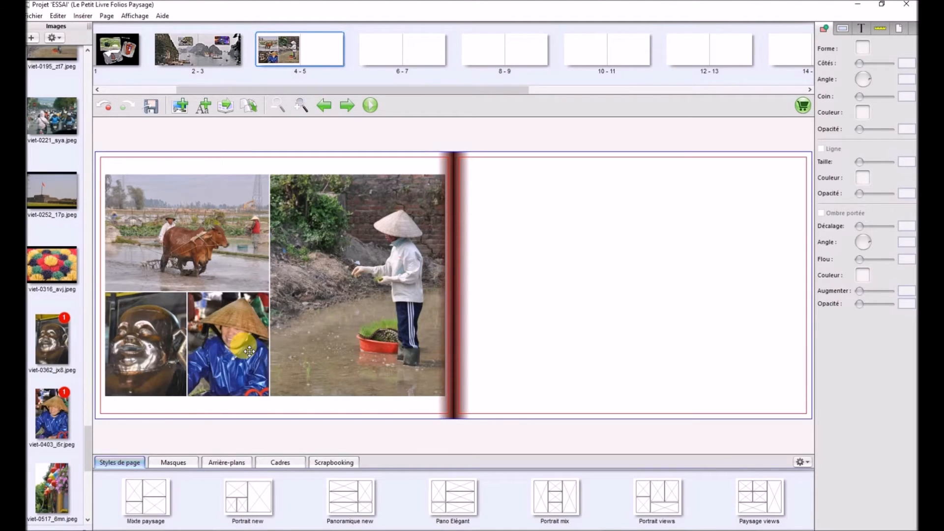
- Add viet-0161_1s9 to the background library with category Aucun, for all projects of this type
{"action": "left_click", "coordinate": [226, 462]}
{"action": "left_click", "coordinate": [803, 462]}
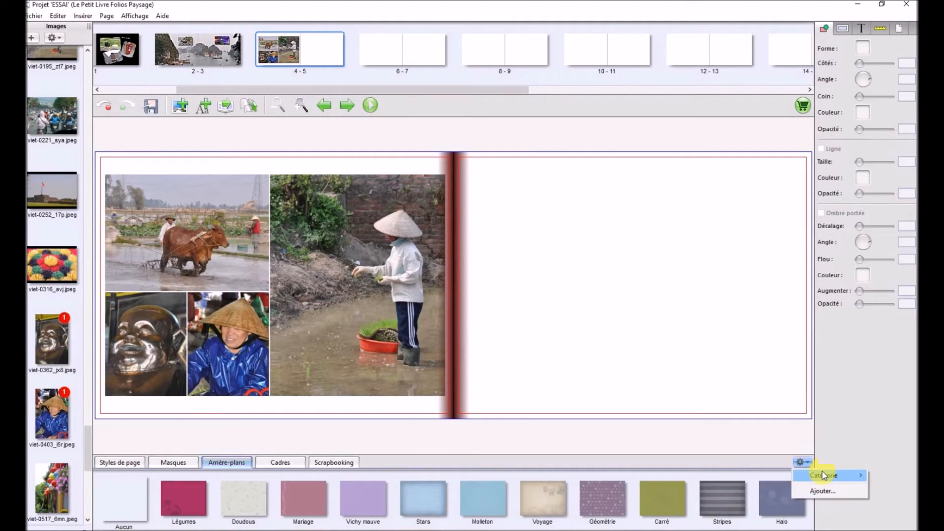
{"action": "left_click", "coordinate": [824, 492]}
{"action": "left_click", "coordinate": [295, 231]}
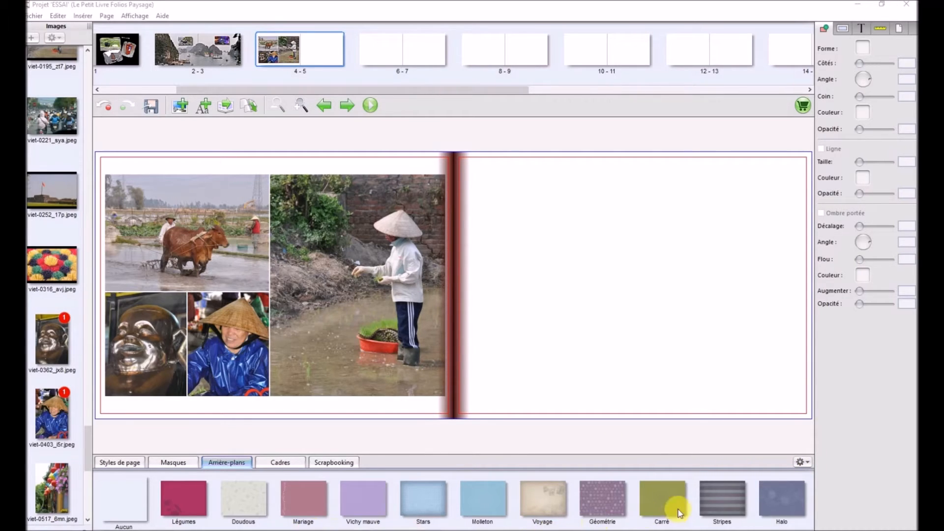
{"action": "left_click_drag", "start_coordinate": [226, 234], "coordinate": [555, 227]}
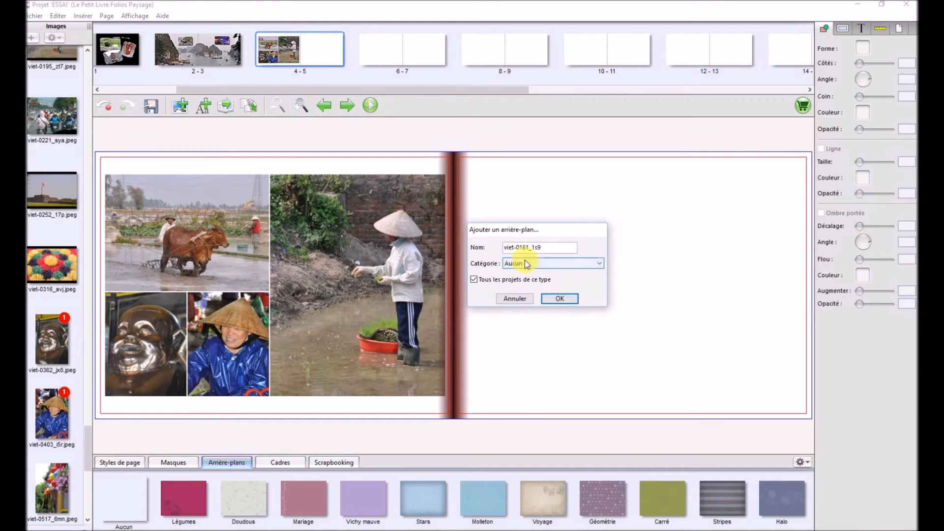
{"action": "left_click", "coordinate": [599, 266]}
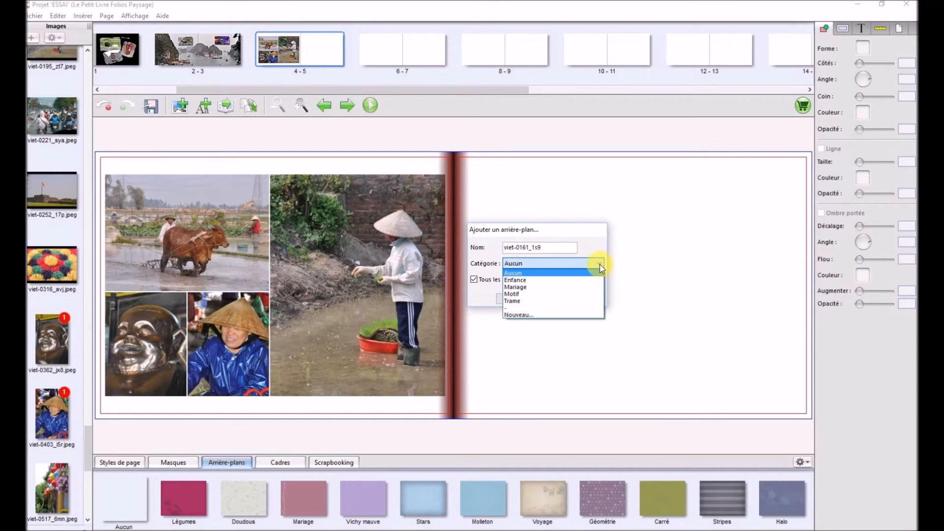
{"action": "left_click", "coordinate": [512, 273]}
{"action": "left_click", "coordinate": [568, 300]}
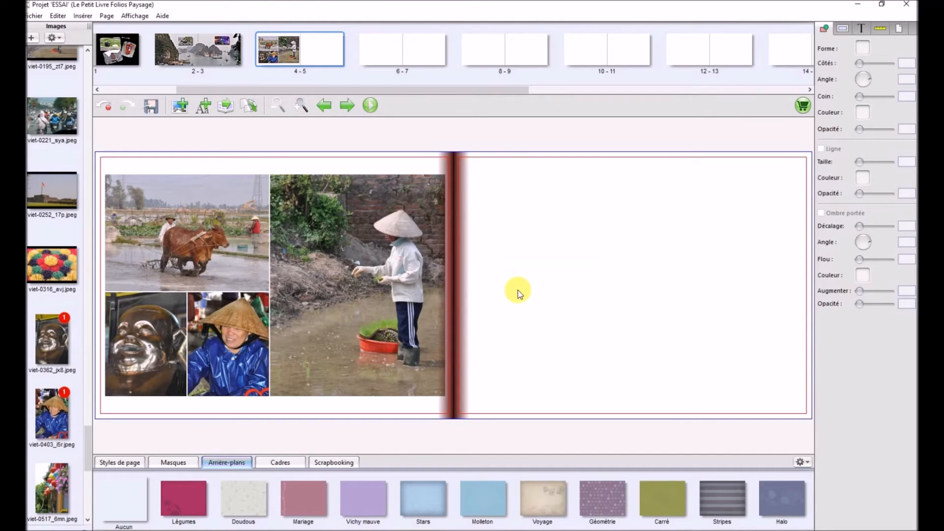
- Try the viet-0161_1s9 background on the left page, and remove it by applying the Aucun background
{"action": "left_click_drag", "start_coordinate": [787, 496], "coordinate": [320, 402]}
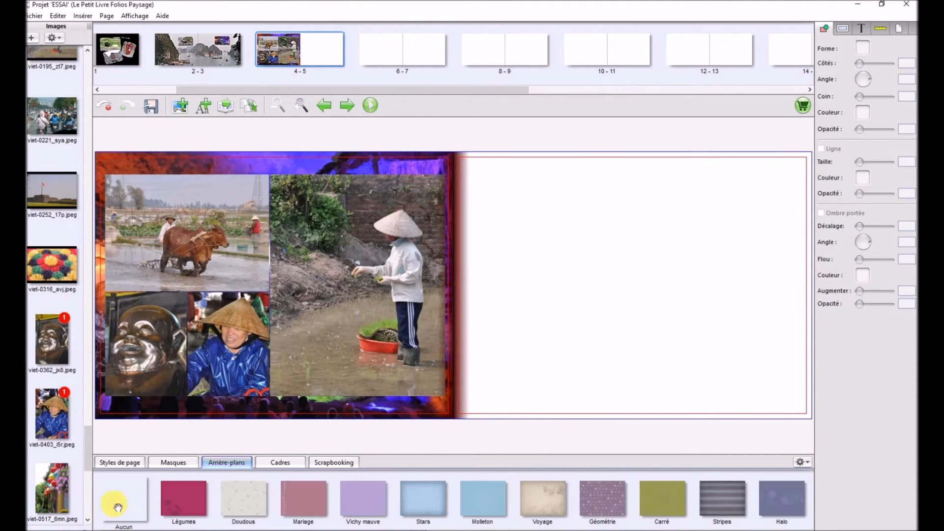
{"action": "left_click_drag", "start_coordinate": [117, 507], "coordinate": [200, 382]}
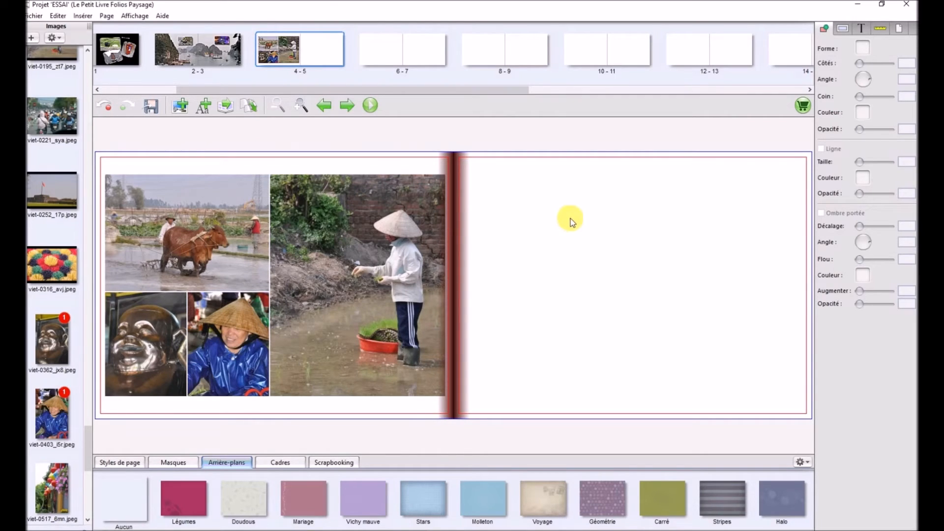
- Set the left page's background colour to black
{"action": "left_click", "coordinate": [901, 32]}
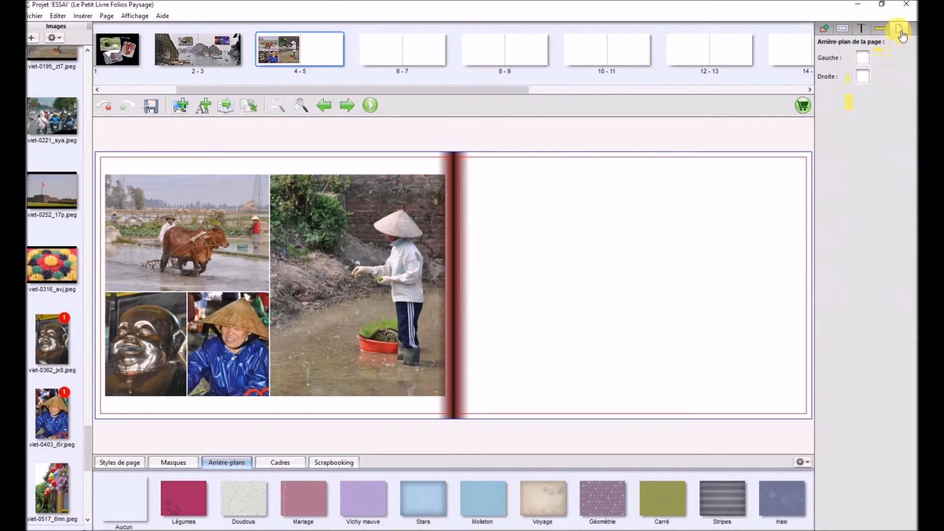
{"action": "left_click", "coordinate": [870, 59]}
- Apply the Pleine page style to the right page and fill it with viet-0316_avj.jpeg
{"action": "left_click", "coordinate": [122, 463]}
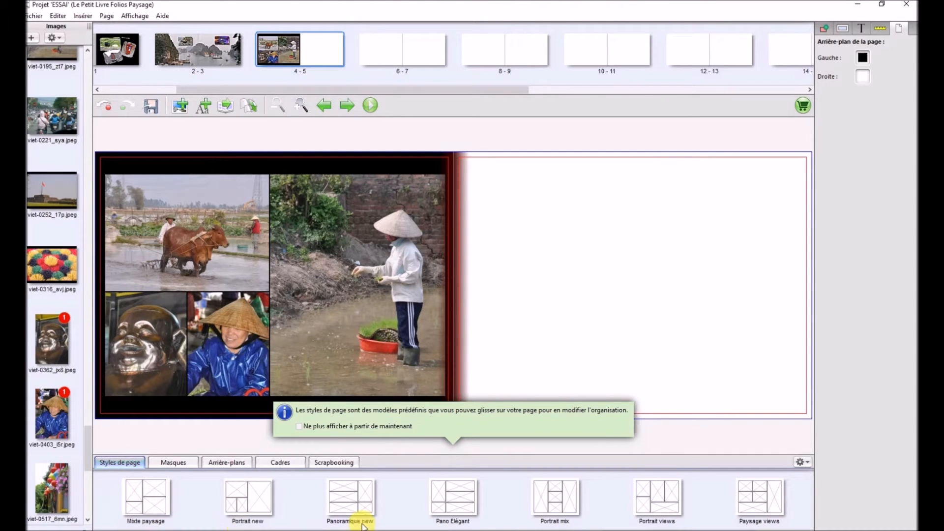
{"action": "left_click_drag", "start_coordinate": [517, 529], "coordinate": [246, 530]}
{"action": "left_click_drag", "start_coordinate": [149, 501], "coordinate": [680, 258]}
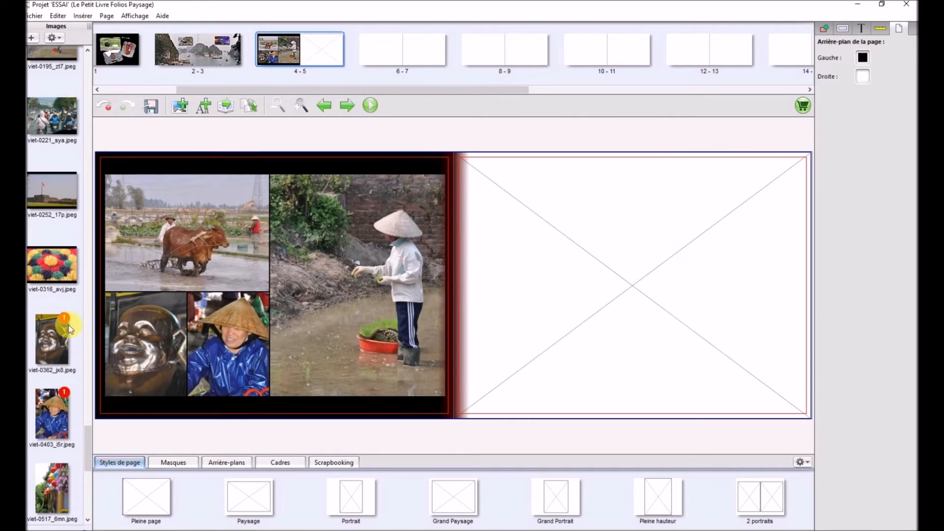
{"action": "left_click_drag", "start_coordinate": [49, 268], "coordinate": [649, 255]}
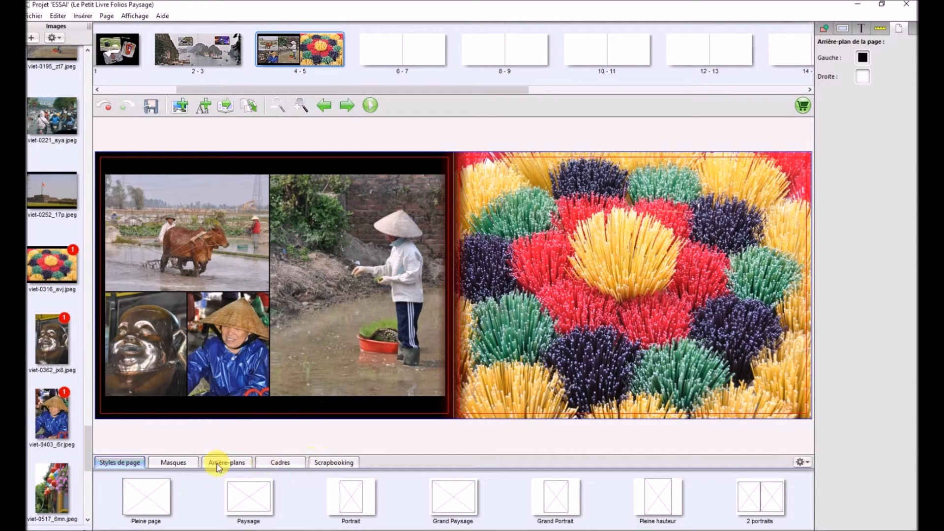
- Apply the Bois flotté mask to the right page's photo and set that page's background colour to Noir
{"action": "left_click", "coordinate": [183, 464]}
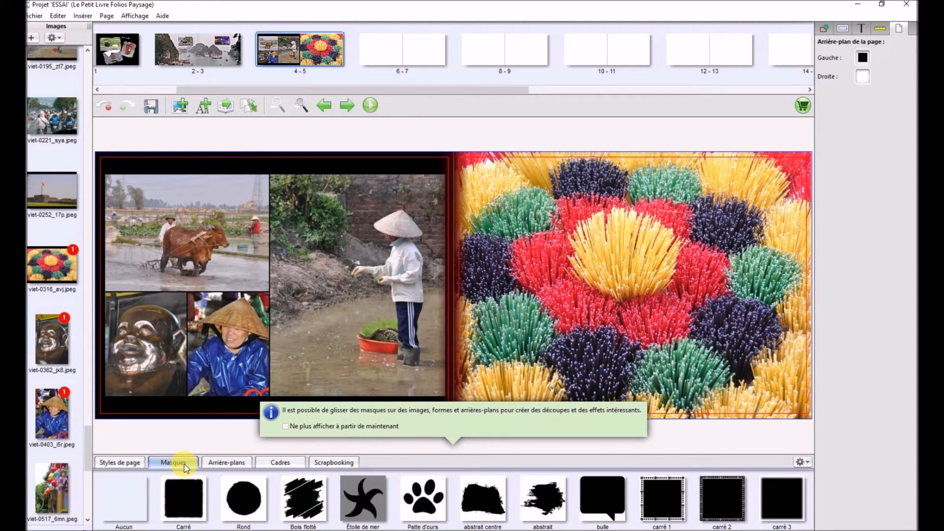
{"action": "left_click_drag", "start_coordinate": [301, 501], "coordinate": [679, 389]}
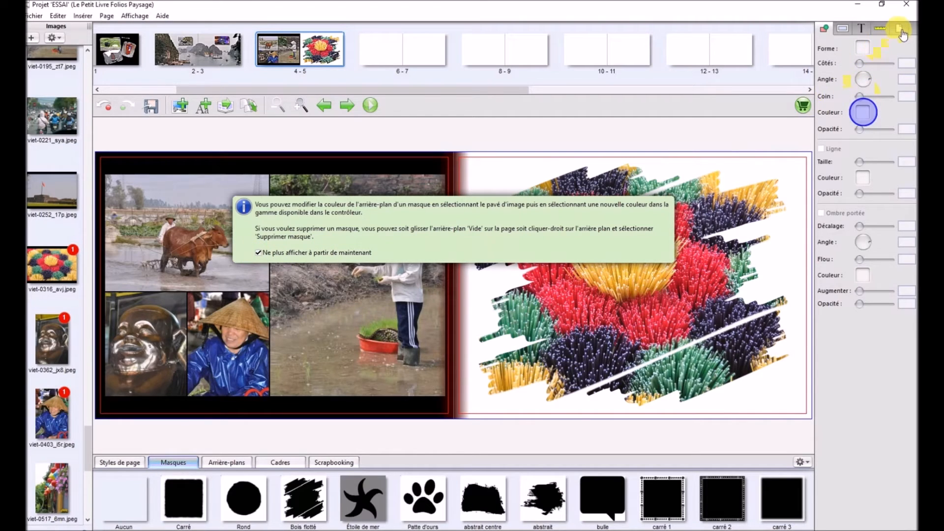
{"action": "left_click", "coordinate": [901, 29]}
{"action": "left_click", "coordinate": [862, 77]}
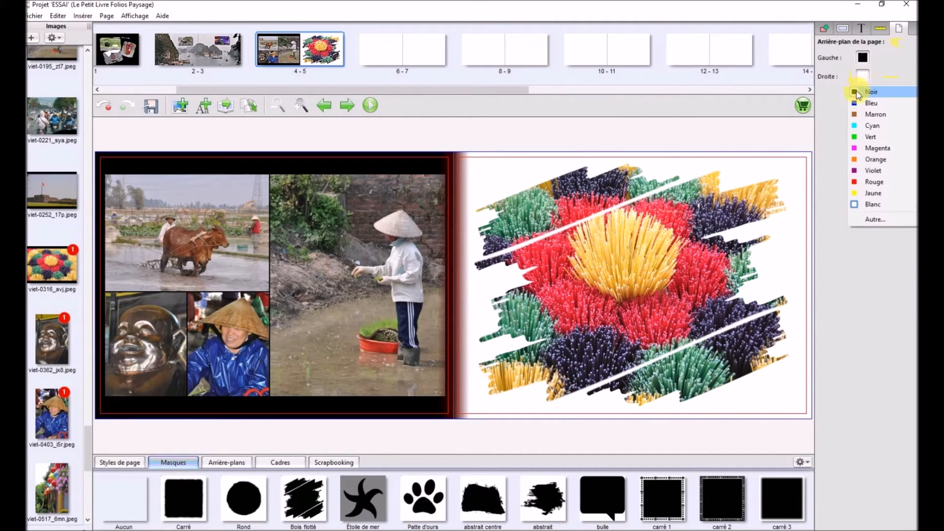
{"action": "left_click", "coordinate": [858, 92]}
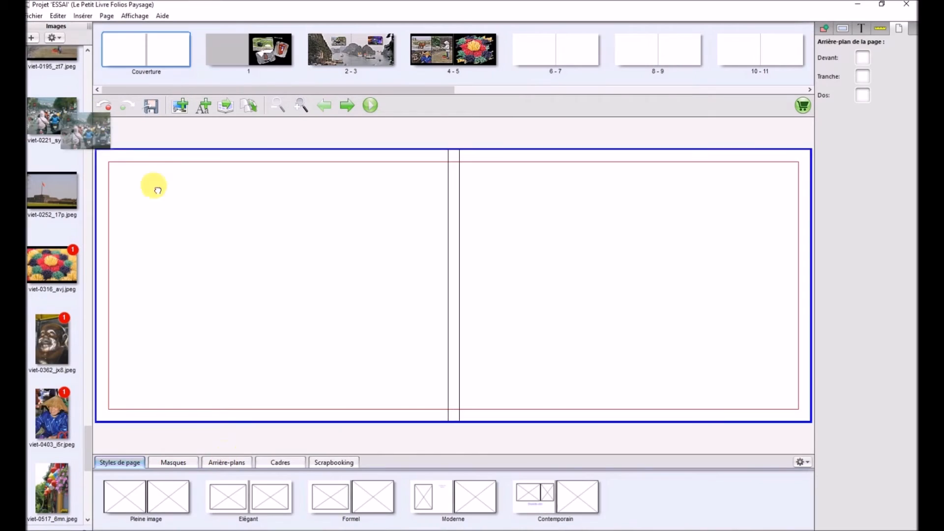
- Place viet-0221_sya.jpeg on the blank Couverture spread and fit its frame to the page
{"action": "left_click_drag", "start_coordinate": [152, 185], "coordinate": [294, 278]}
{"action": "right_click", "coordinate": [294, 278]}
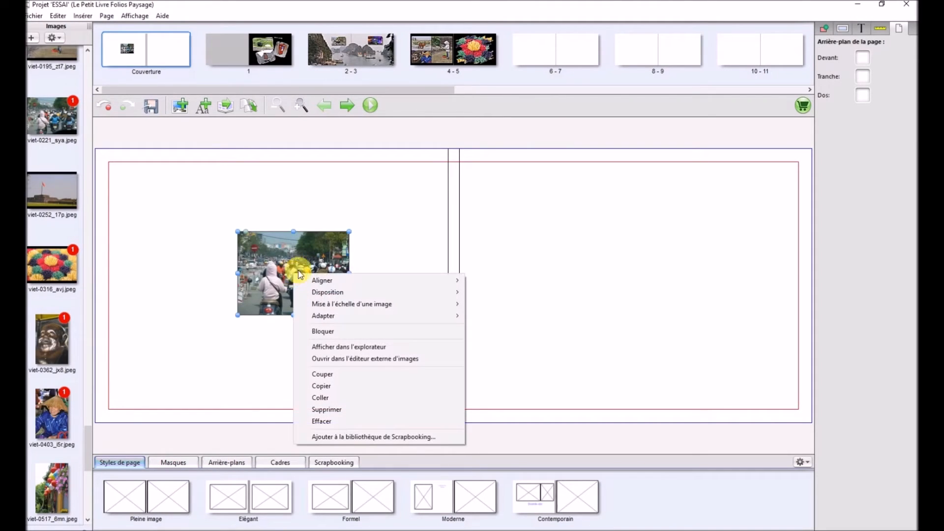
{"action": "mouse_move", "coordinate": [337, 299]}
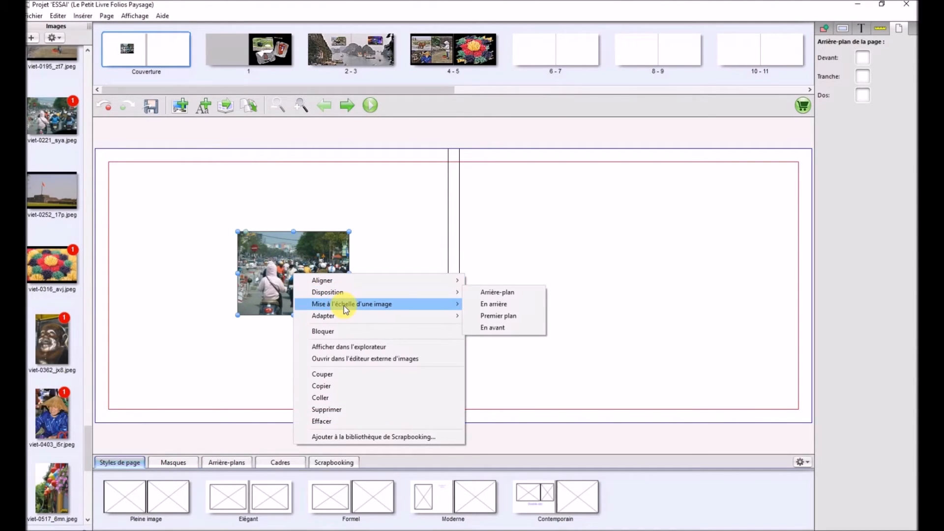
{"action": "mouse_move", "coordinate": [347, 318]}
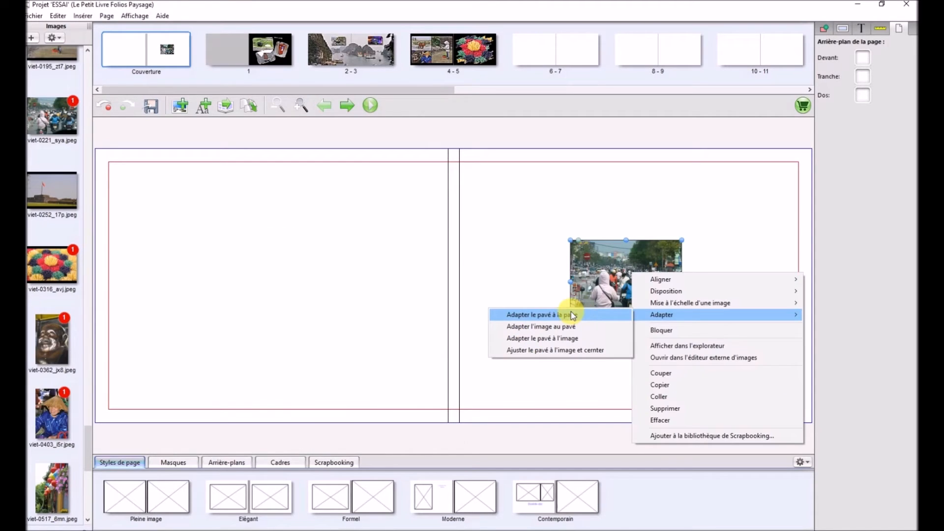
{"action": "left_click", "coordinate": [572, 315]}
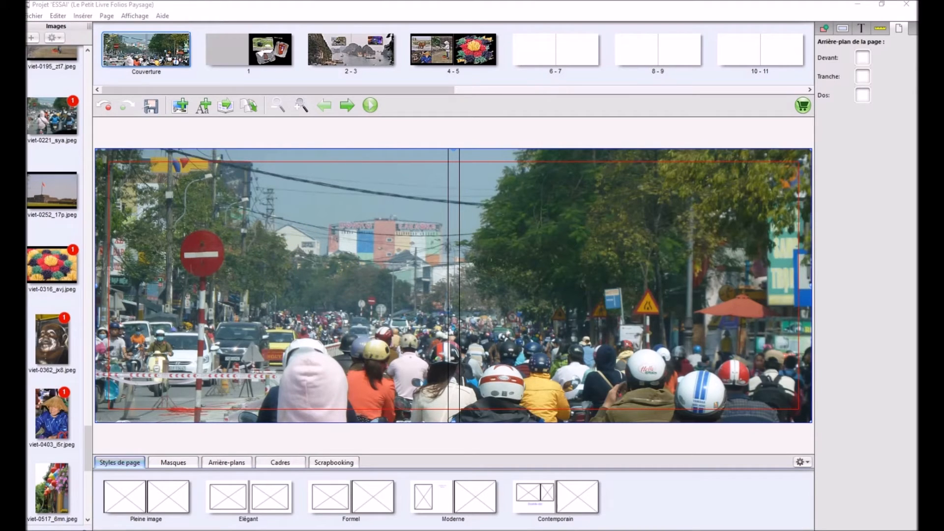
- Reframe the cover photo so the crop shows a lower part of the image with more of the motorcyclists
{"action": "left_click_drag", "start_coordinate": [433, 205], "coordinate": [431, 248]}
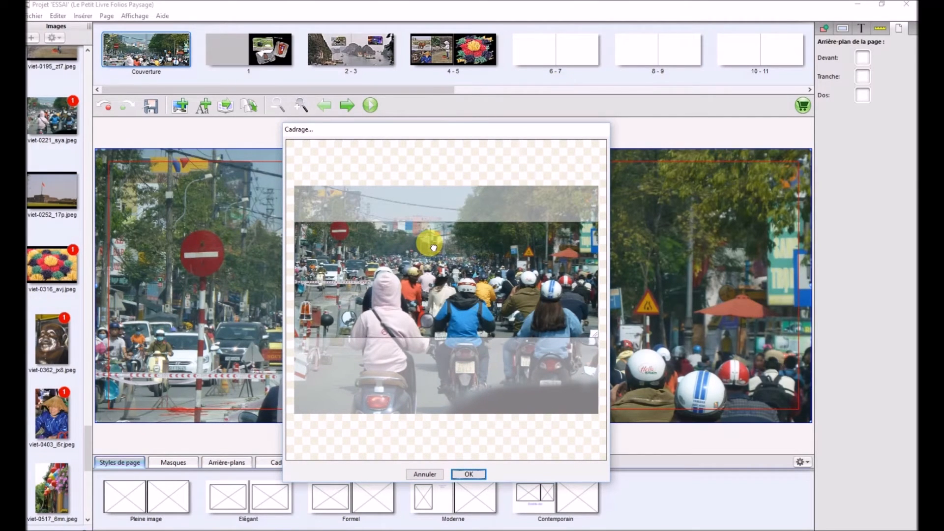
{"action": "left_click", "coordinate": [469, 474]}
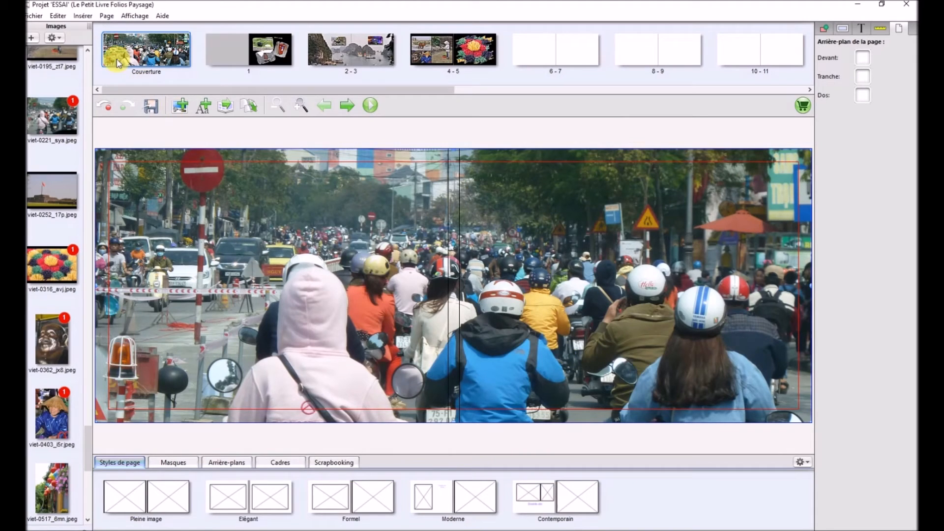
- Insert a text box on the cover, move it over the pink-hooded rider, and enter NOS VOYAGES in yellow
{"action": "left_click", "coordinate": [88, 16]}
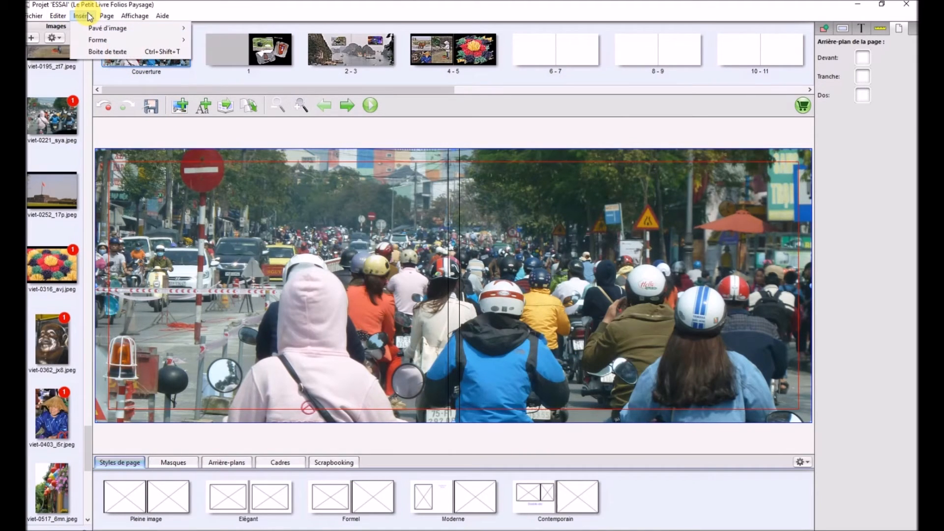
{"action": "left_click", "coordinate": [104, 52]}
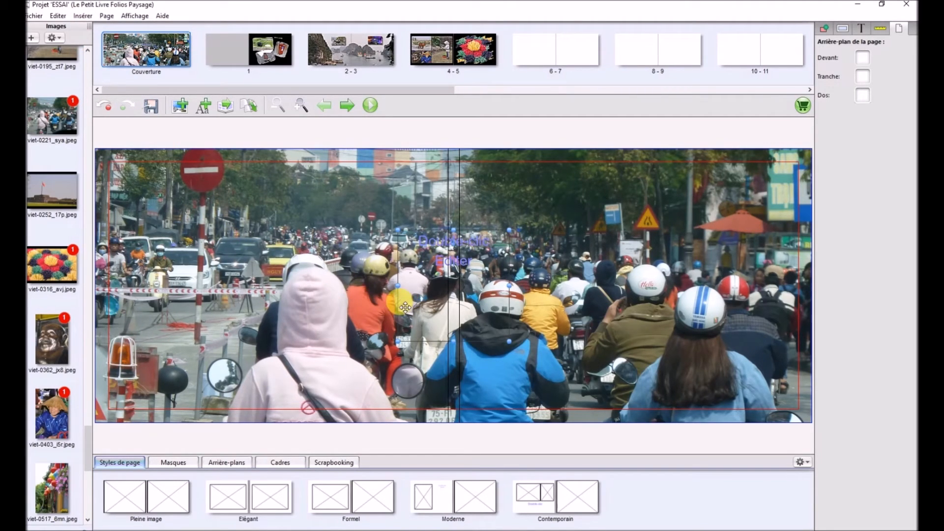
{"action": "left_click_drag", "start_coordinate": [404, 307], "coordinate": [274, 355]}
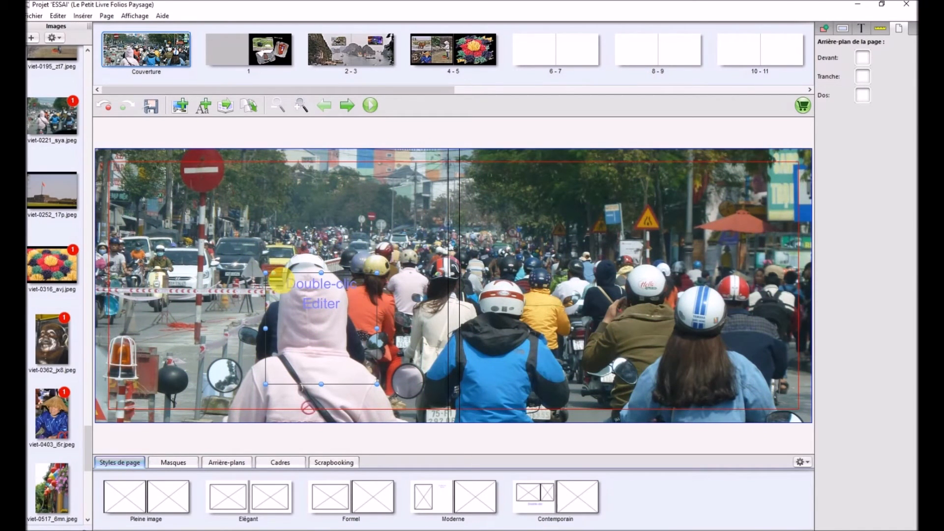
{"action": "double_click", "coordinate": [279, 281]}
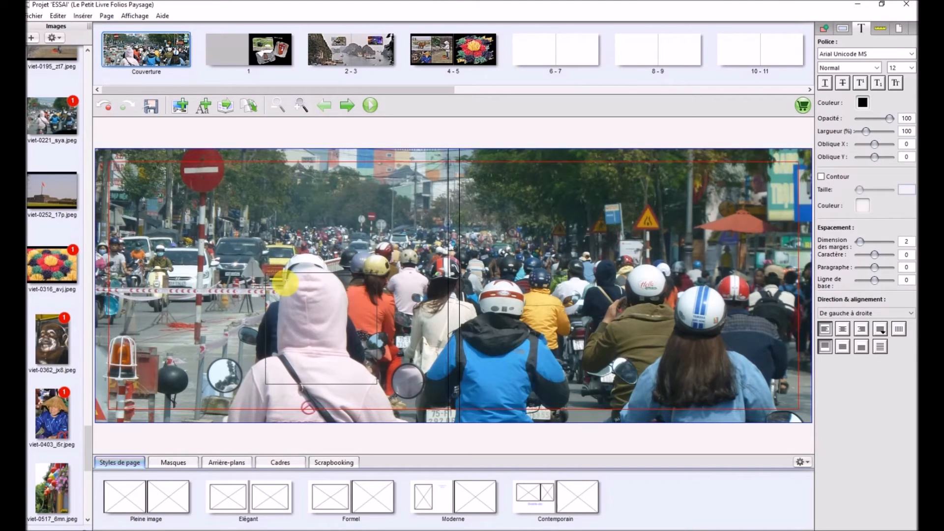
- Shrink the NOS VOYAGES text box to a single line's height and rotate it to vertical for the spine
{"action": "left_click", "coordinate": [322, 385]}
{"action": "left_click_drag", "start_coordinate": [322, 385], "coordinate": [323, 293]}
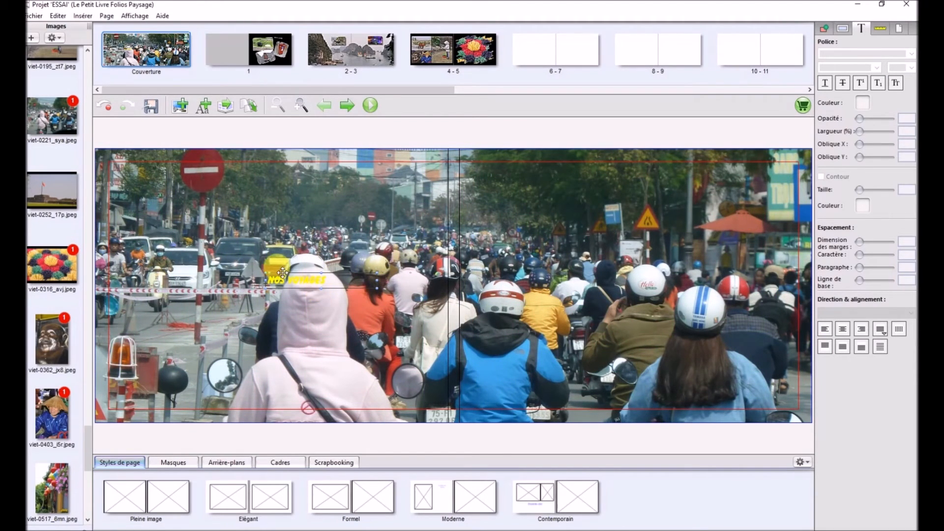
{"action": "left_click_drag", "start_coordinate": [274, 279], "coordinate": [308, 377]}
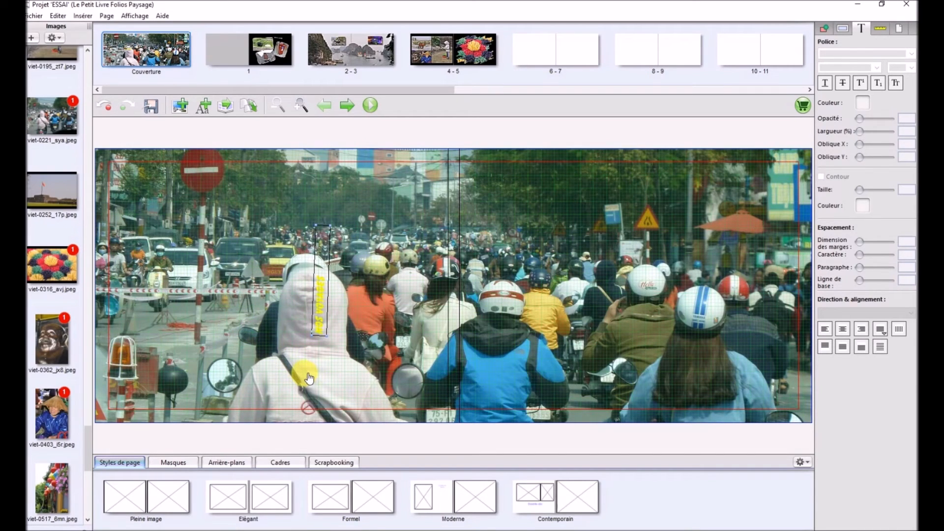
- Review the spreads 2 - 3, 4 - 5 and 1, and look through the page overview up to page 24
{"action": "left_click", "coordinate": [348, 47]}
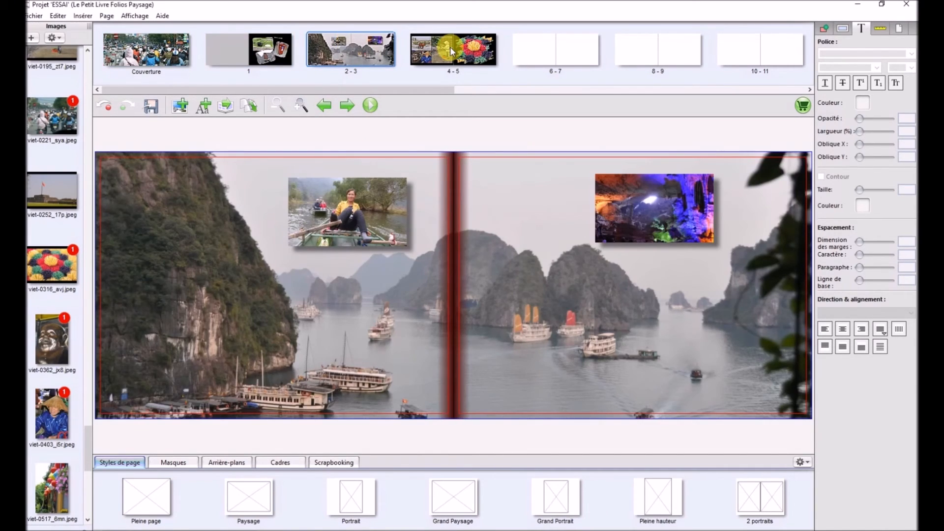
{"action": "left_click", "coordinate": [450, 46]}
{"action": "left_click", "coordinate": [325, 47]}
{"action": "left_click", "coordinate": [241, 51]}
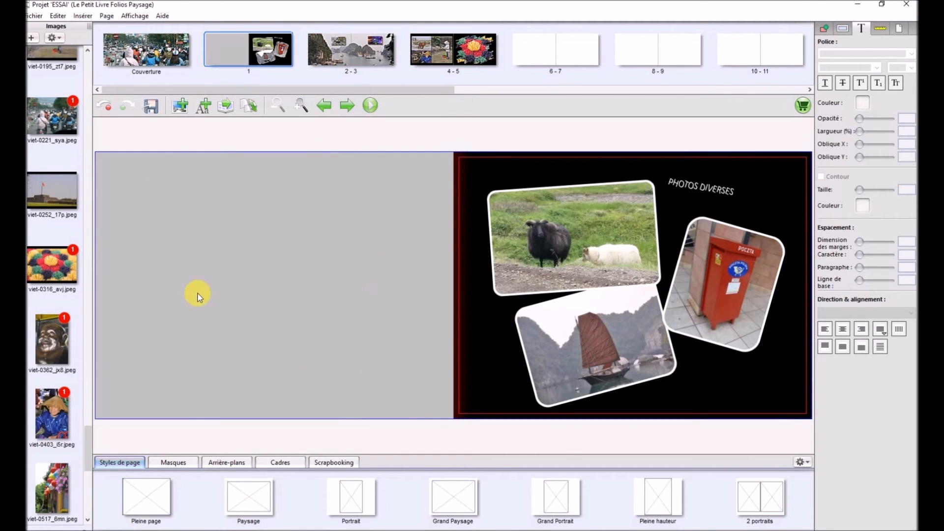
{"action": "left_click_drag", "start_coordinate": [411, 90], "coordinate": [734, 88]}
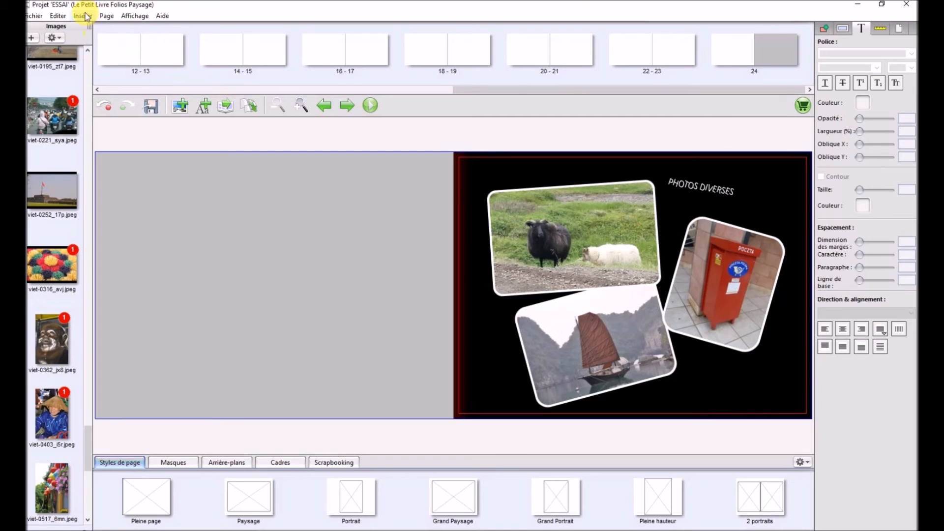
- Reorganise the pages so that the bay landscape spread 2 - 3 comes after spread 4 - 5
{"action": "left_click", "coordinate": [108, 16]}
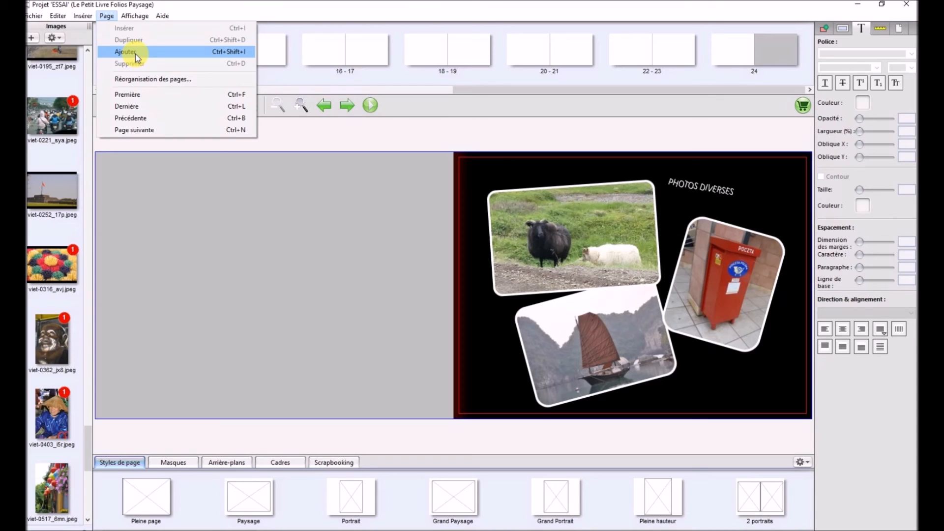
{"action": "left_click", "coordinate": [144, 79]}
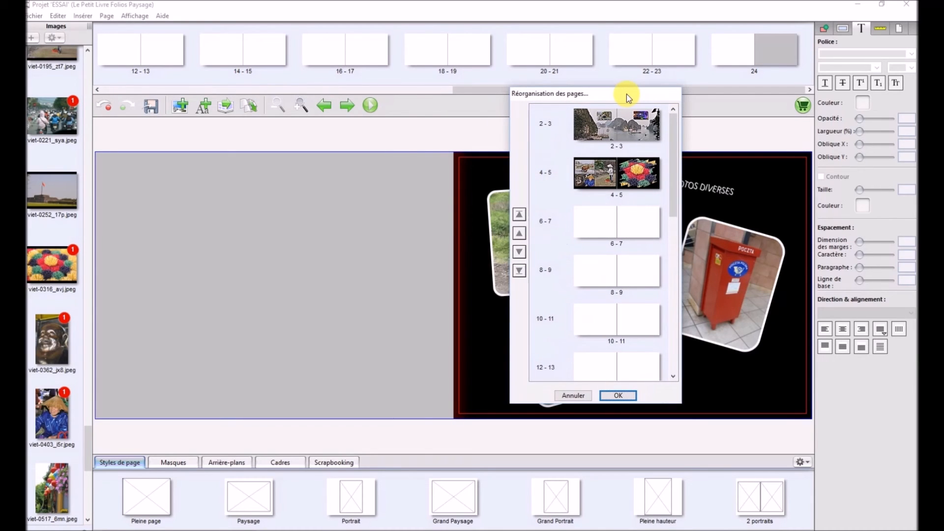
{"action": "left_click_drag", "start_coordinate": [672, 176], "coordinate": [696, 111]}
{"action": "left_click_drag", "start_coordinate": [607, 126], "coordinate": [629, 205]}
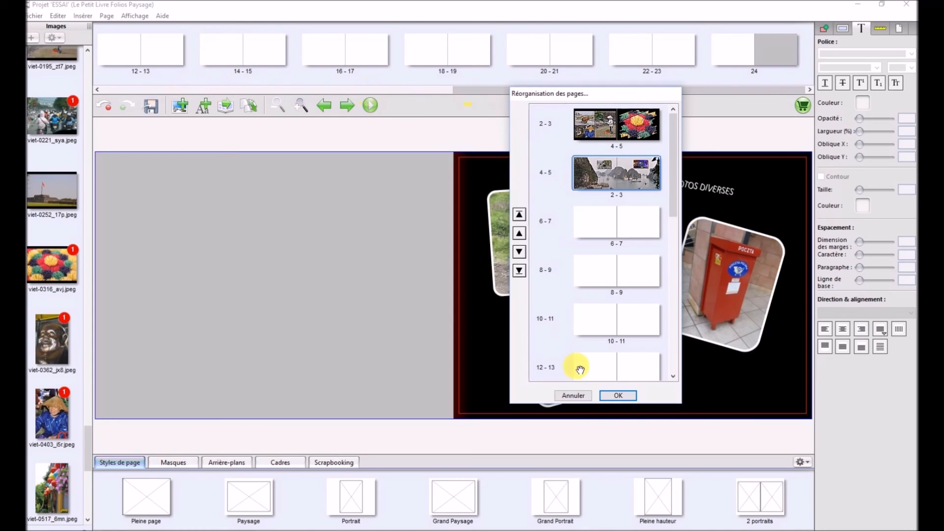
{"action": "left_click", "coordinate": [618, 397]}
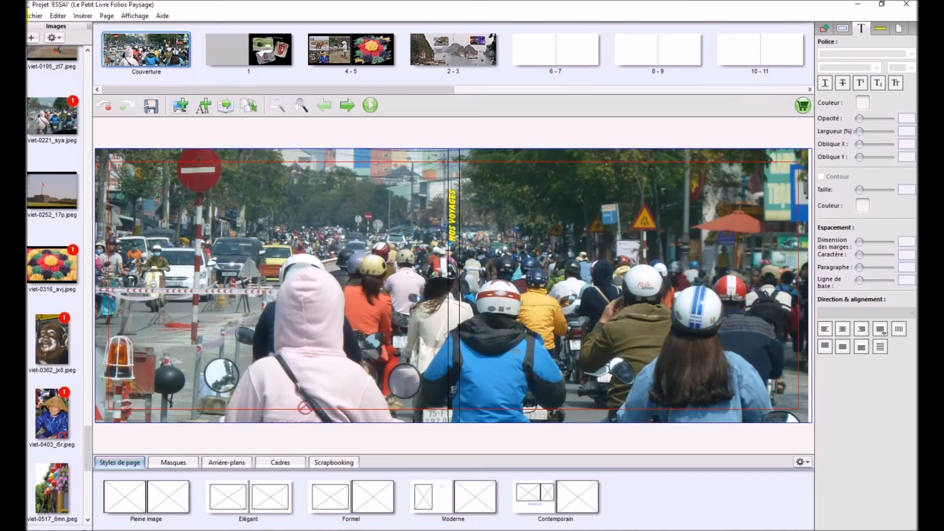
- Run the project verification on the photo book
{"action": "left_click", "coordinate": [36, 16]}
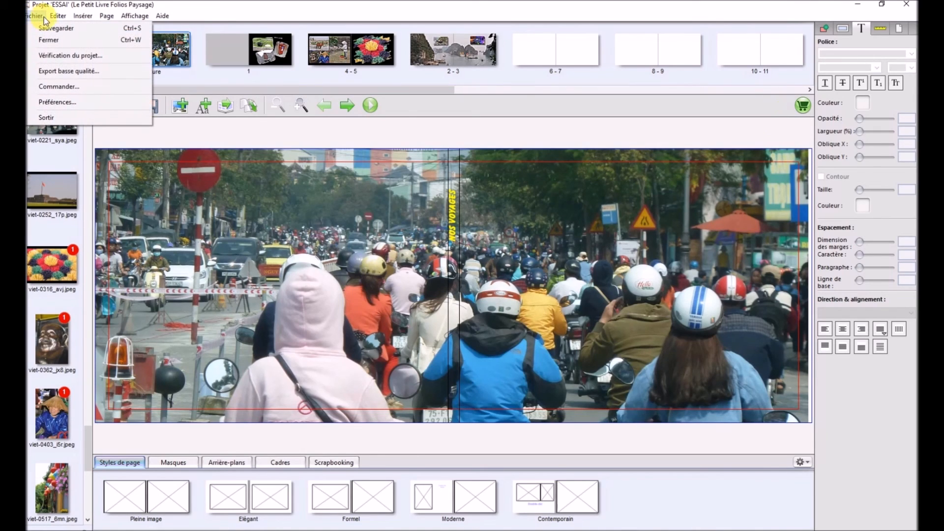
{"action": "left_click", "coordinate": [43, 59]}
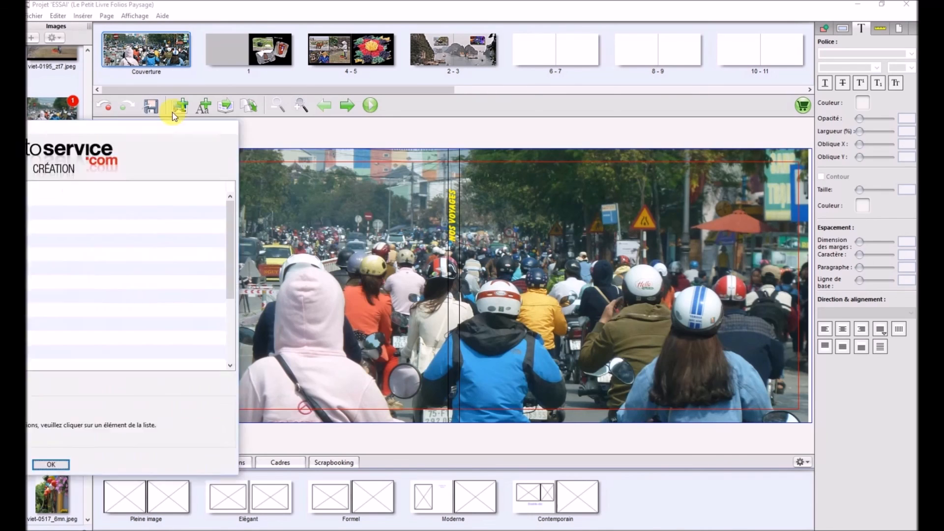